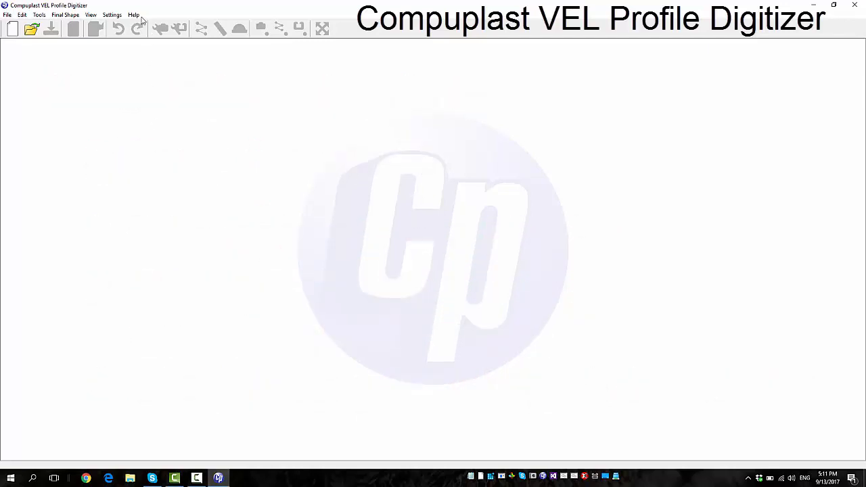
Start a new project with the camera as the image source and check the list of available cameras
{"action": "left_click", "coordinate": [14, 28]}
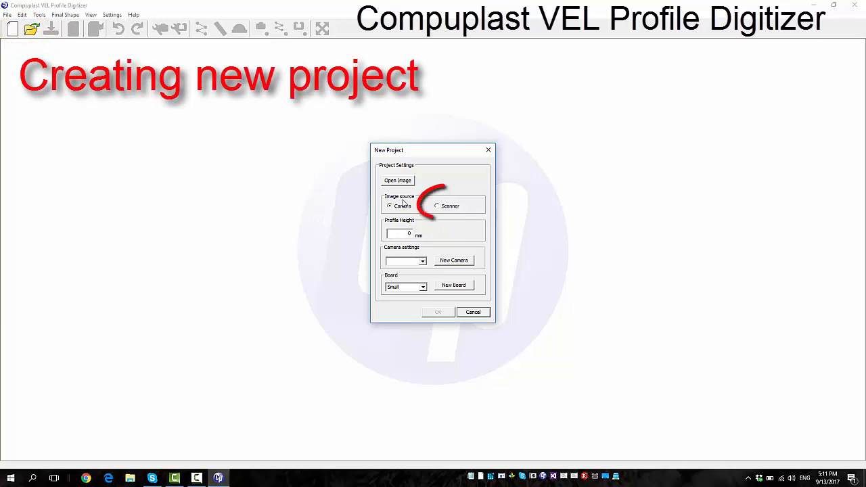
{"action": "left_click", "coordinate": [446, 209]}
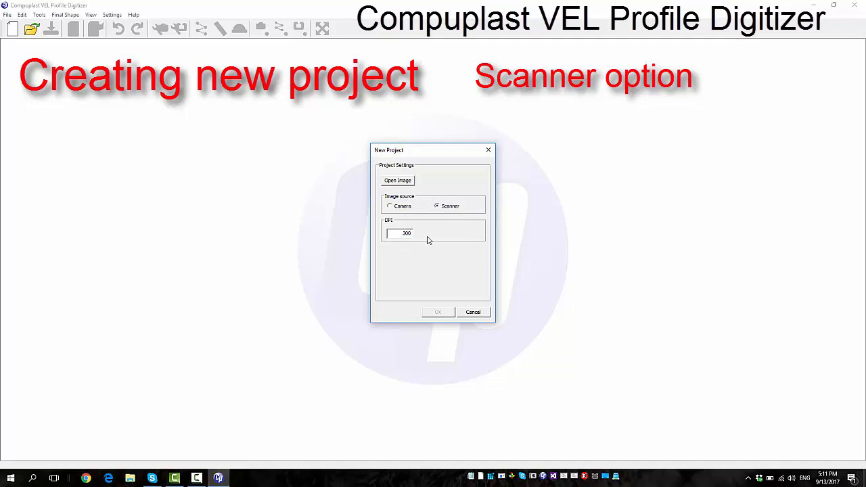
{"action": "left_click", "coordinate": [405, 207]}
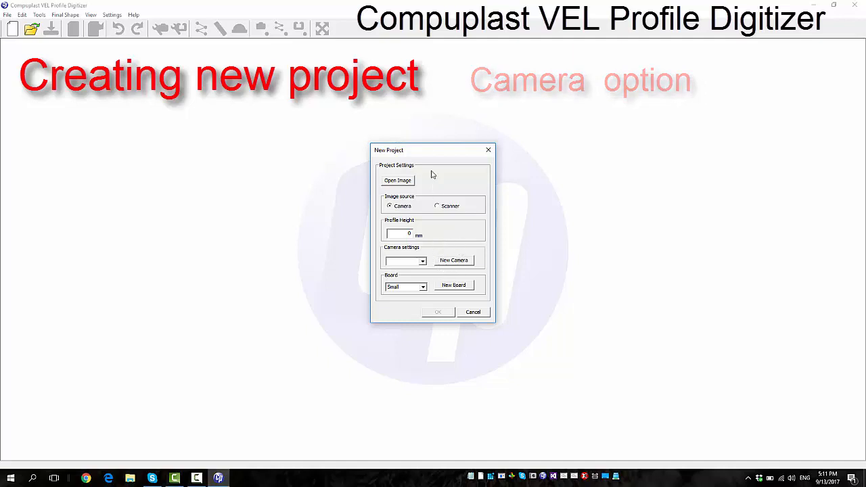
{"action": "left_click_drag", "start_coordinate": [446, 155], "coordinate": [485, 152]}
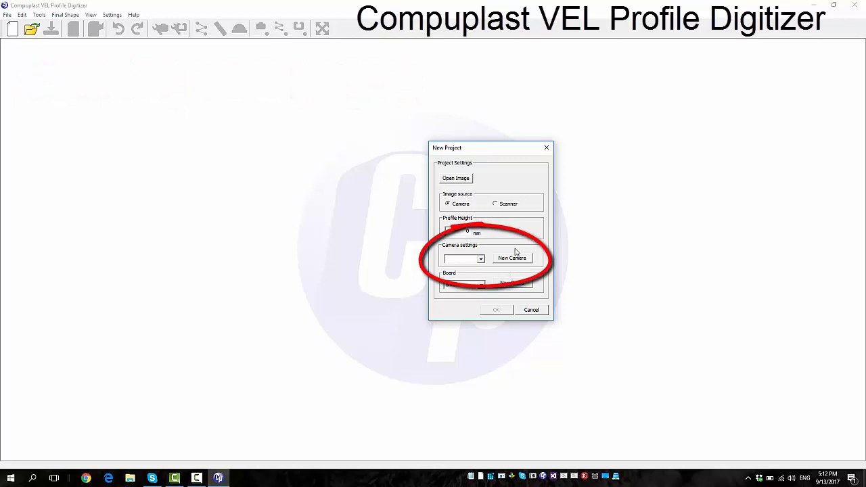
{"action": "left_click", "coordinate": [481, 259]}
{"action": "left_click", "coordinate": [481, 259]}
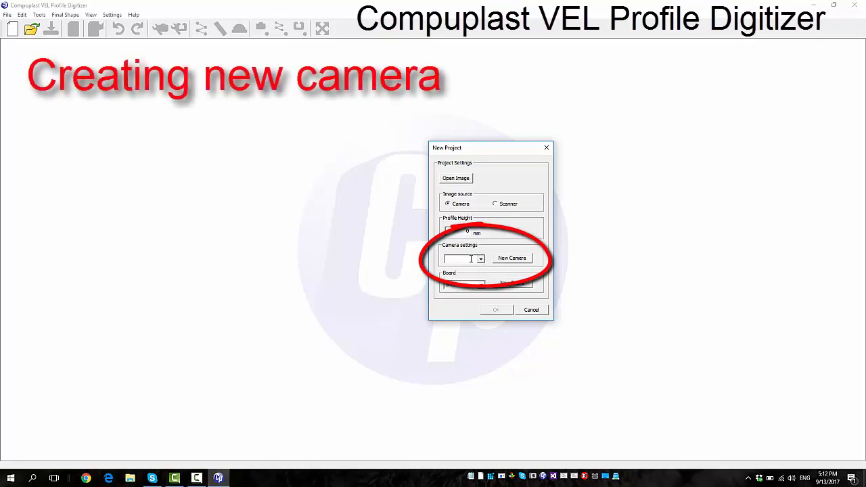
Begin calibrating a new camera and display the calibration dot pattern full screen, then return to the calibration settings
{"action": "left_click", "coordinate": [512, 260]}
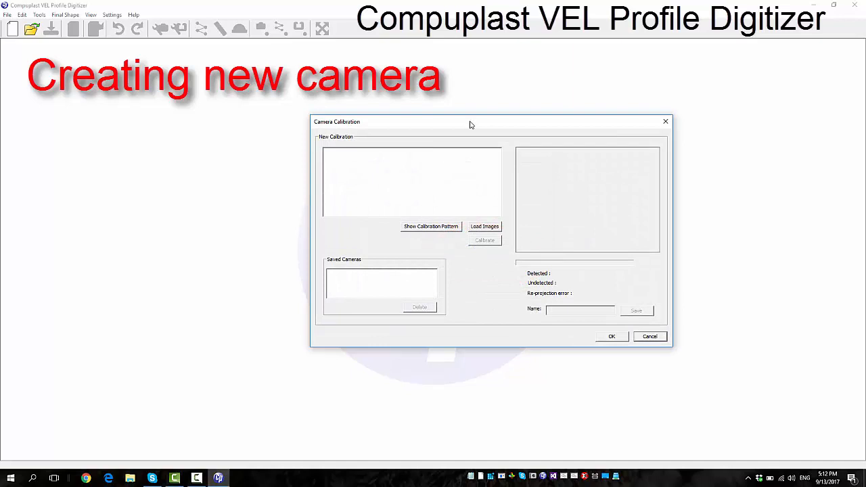
{"action": "left_click_drag", "start_coordinate": [471, 124], "coordinate": [427, 113]}
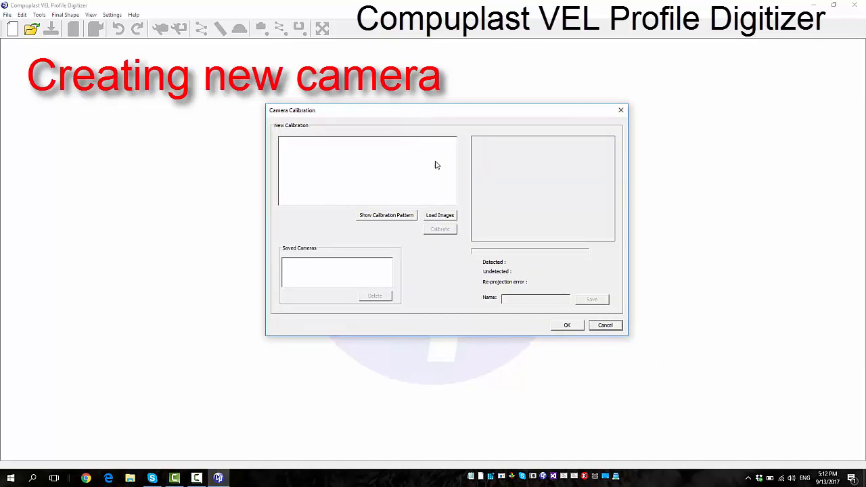
{"action": "left_click", "coordinate": [398, 216]}
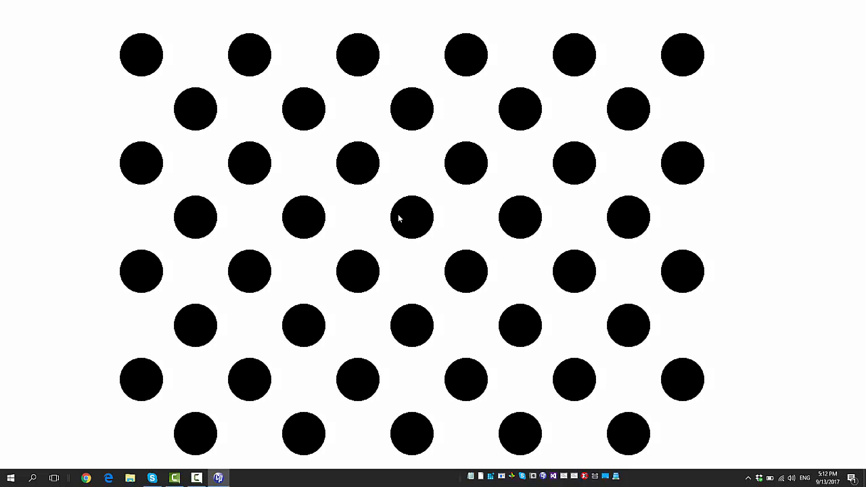
{"action": "key", "text": "Escape"}
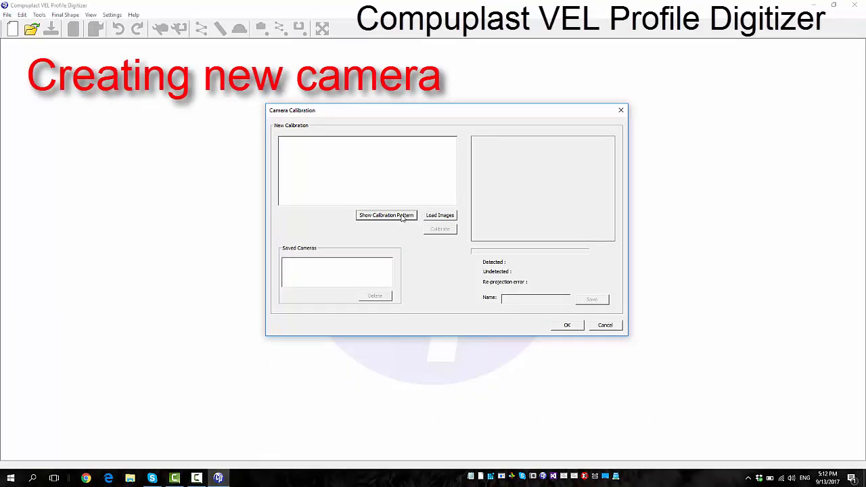
Load all images from the camera calibration folder, calib1.jpg through calib22.jpg, into the new calibration
{"action": "left_click", "coordinate": [438, 215]}
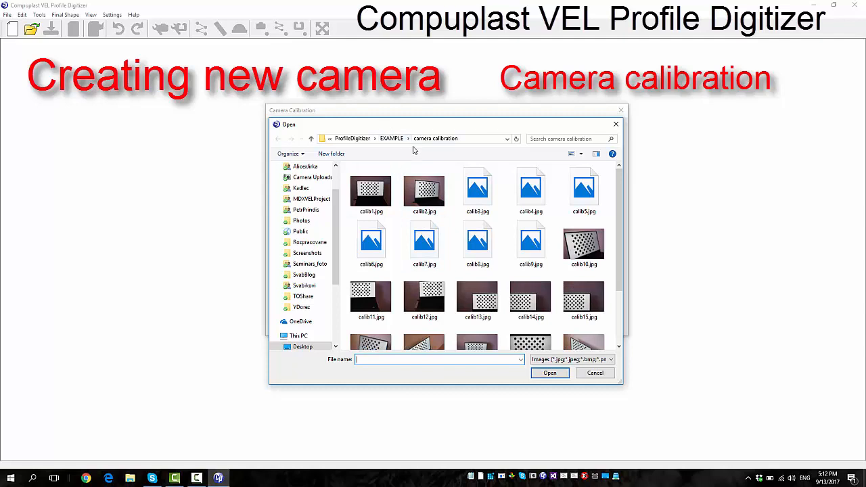
{"action": "left_click", "coordinate": [570, 253]}
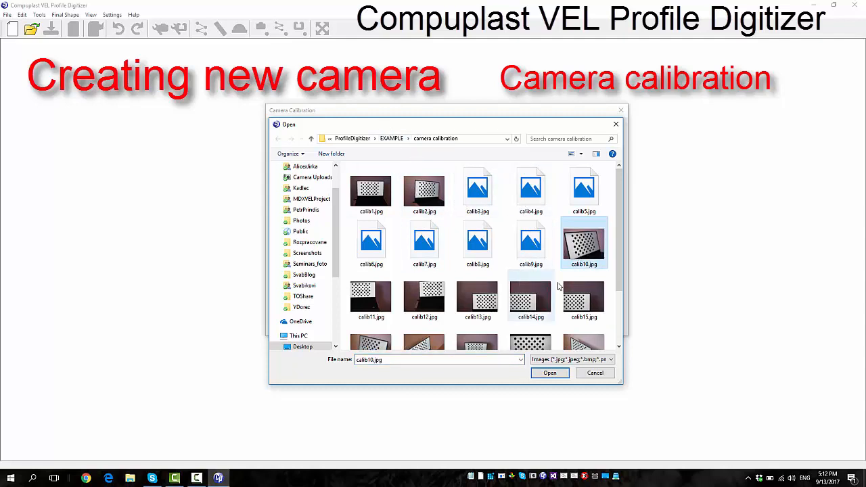
{"action": "left_click_drag", "start_coordinate": [619, 253], "coordinate": [623, 302]}
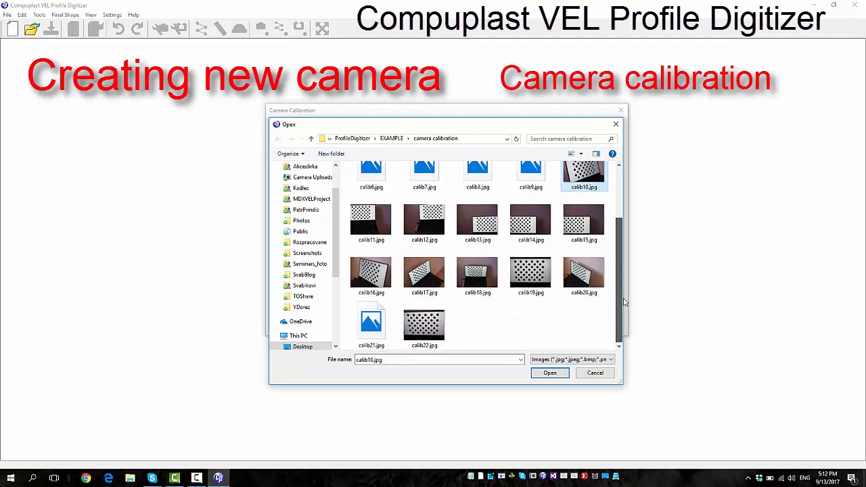
{"action": "scroll", "coordinate": [619, 280], "scroll_direction": "up", "scroll_amount": 1}
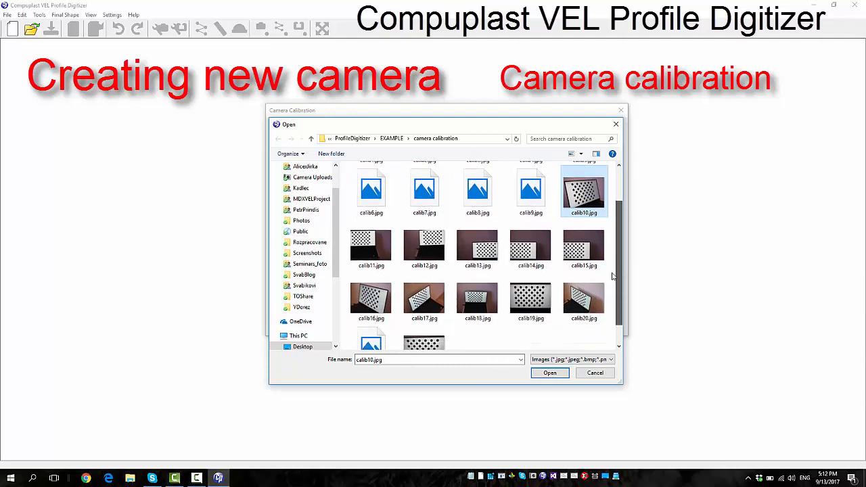
{"action": "scroll", "coordinate": [570, 307], "scroll_direction": "up", "scroll_amount": 1}
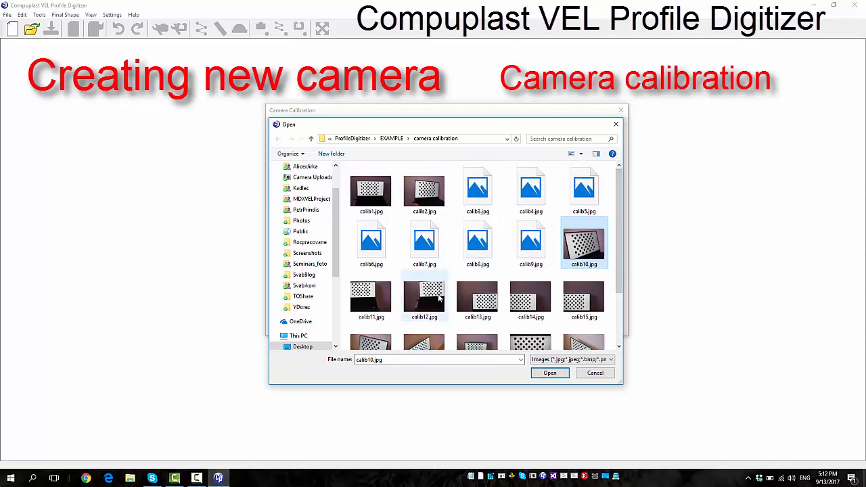
{"action": "key", "text": "ctrl+a"}
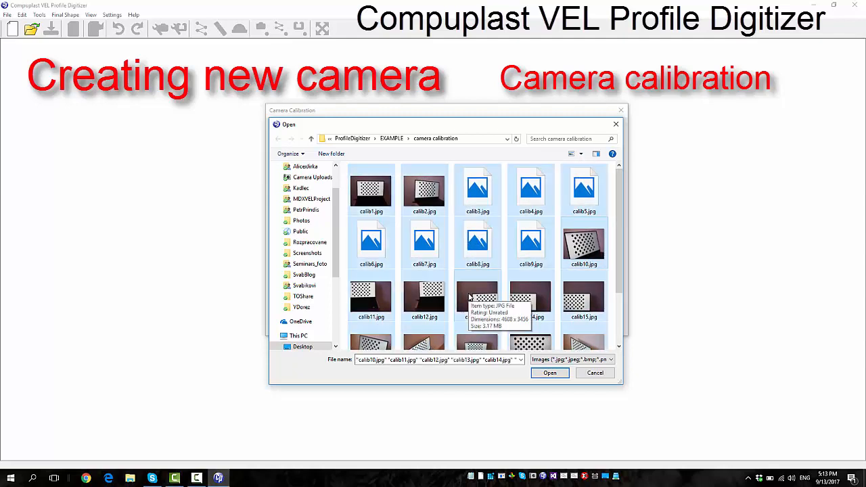
{"action": "left_click", "coordinate": [550, 373]}
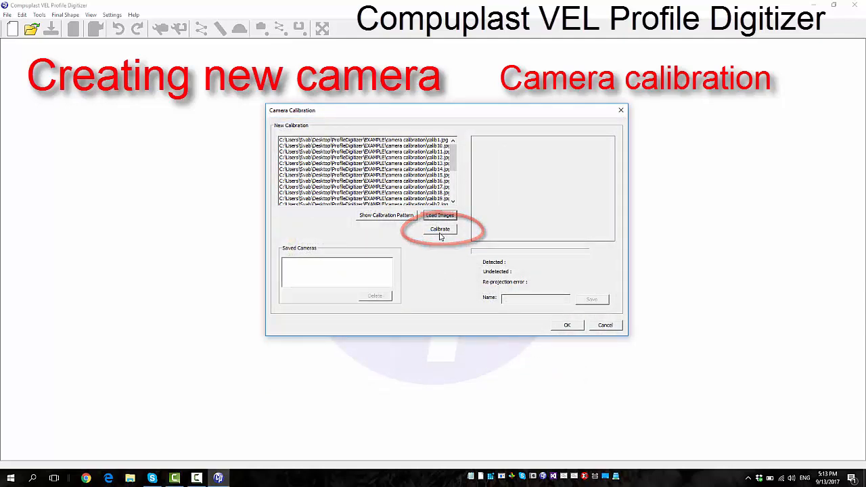
Calibrate the camera from the loaded images and save it under the name Olympus
{"action": "left_click", "coordinate": [439, 230]}
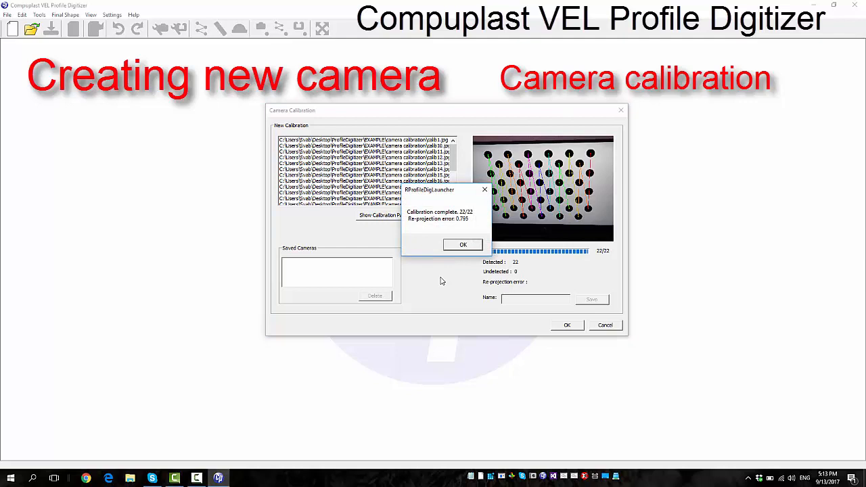
{"action": "left_click", "coordinate": [462, 244]}
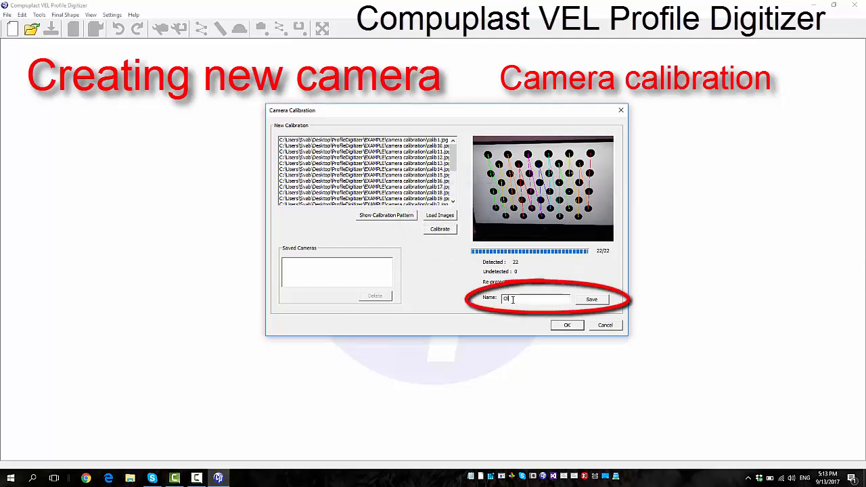
{"action": "left_click", "coordinate": [513, 299]}
{"action": "type", "text": "Olympus"}
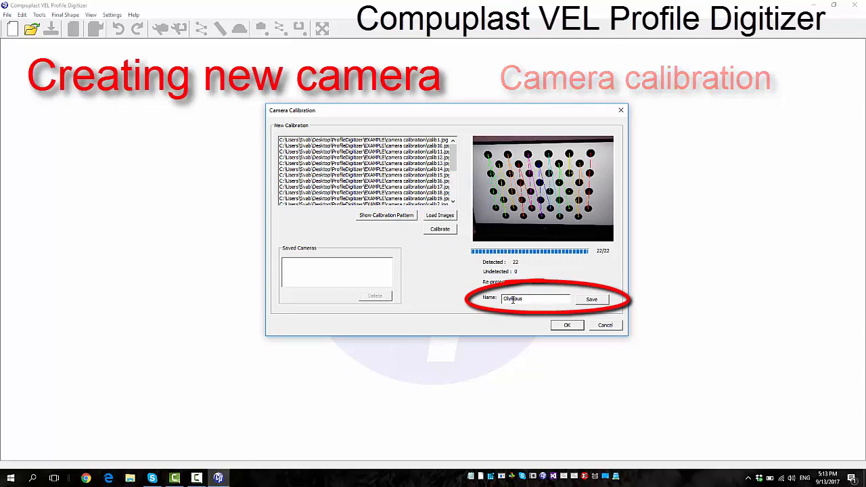
{"action": "left_click", "coordinate": [591, 299]}
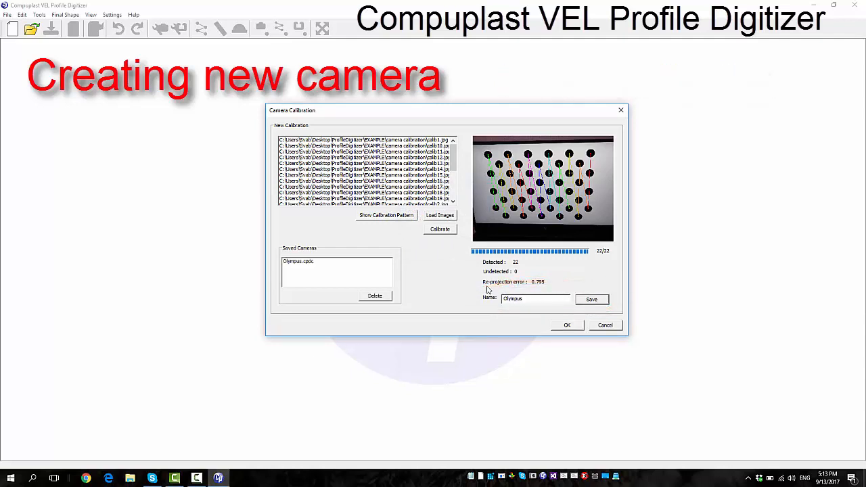
{"action": "left_click", "coordinate": [567, 325]}
Review the digitizing board settings and the saved board sizes from the new project setup
{"action": "left_click_drag", "start_coordinate": [490, 150], "coordinate": [438, 165]}
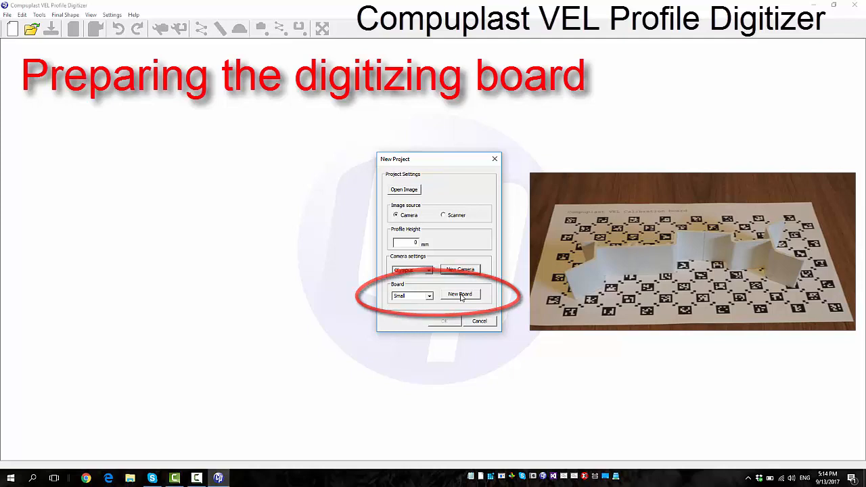
{"action": "left_click", "coordinate": [460, 295]}
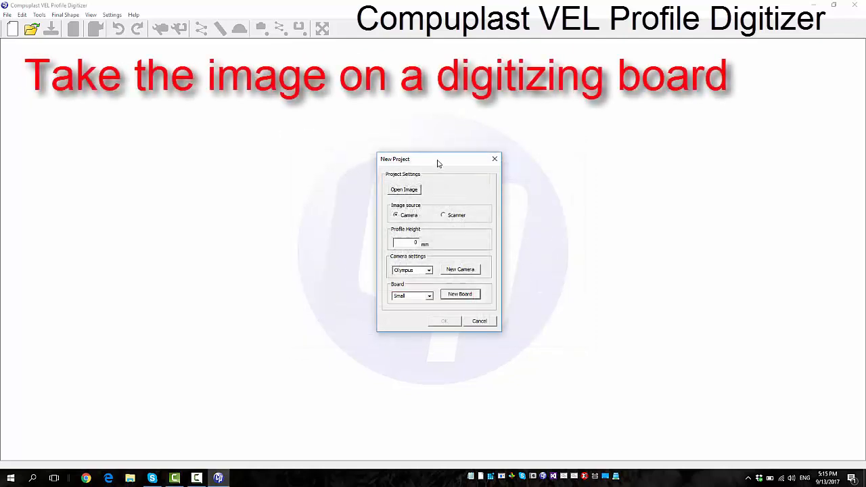
{"action": "left_click_drag", "start_coordinate": [438, 160], "coordinate": [214, 121]}
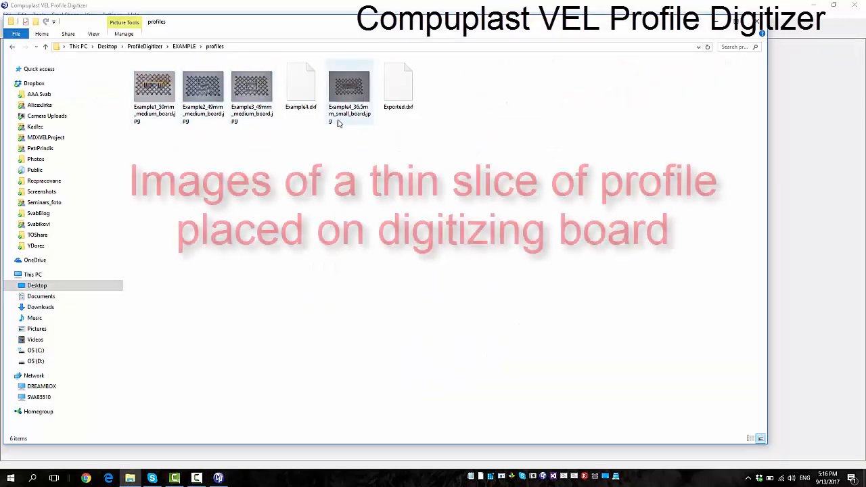
Switch to File Explorer and view the profile photo Example4_36.5mm_small_board.jpg in the profiles folder
{"action": "left_click", "coordinate": [346, 90]}
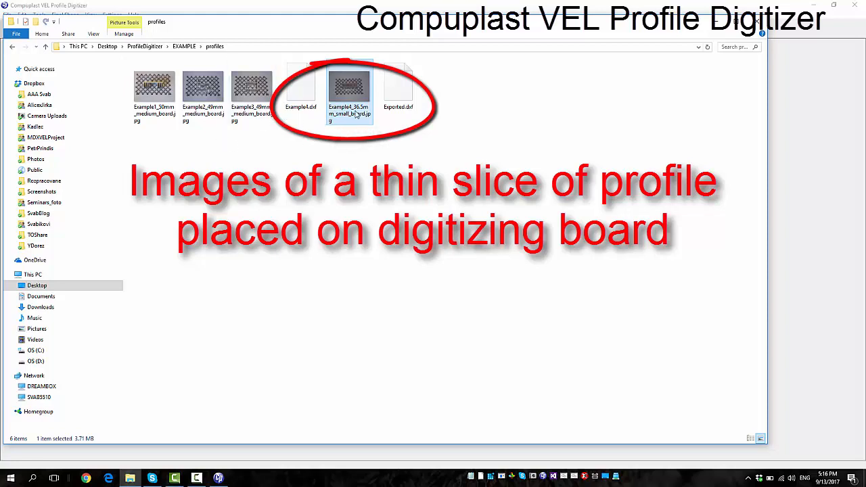
{"action": "double_click", "coordinate": [347, 90]}
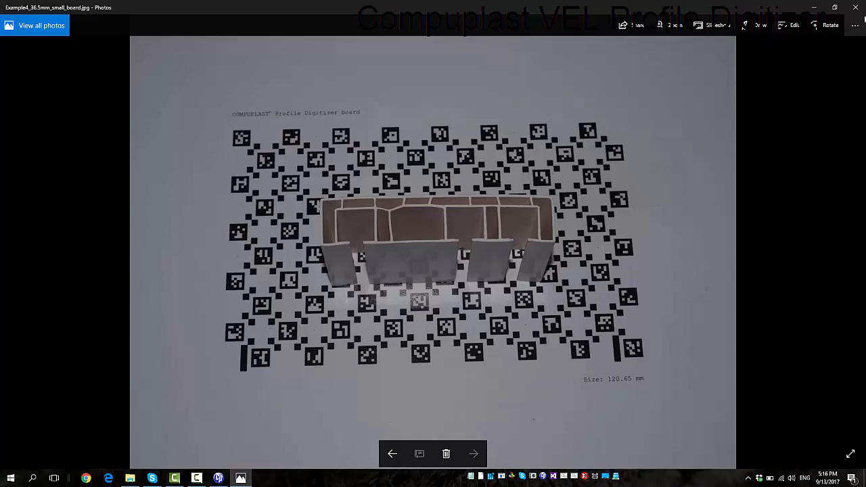
{"action": "left_click", "coordinate": [854, 8]}
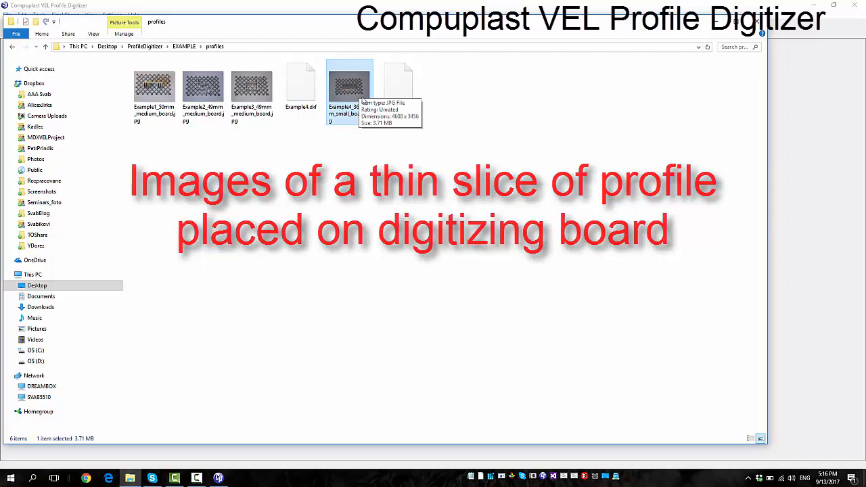
Load Example4_36.5mm_small_board.jpg as the project image and set the profile height to 36.5 mm
{"action": "double_click", "coordinate": [355, 89]}
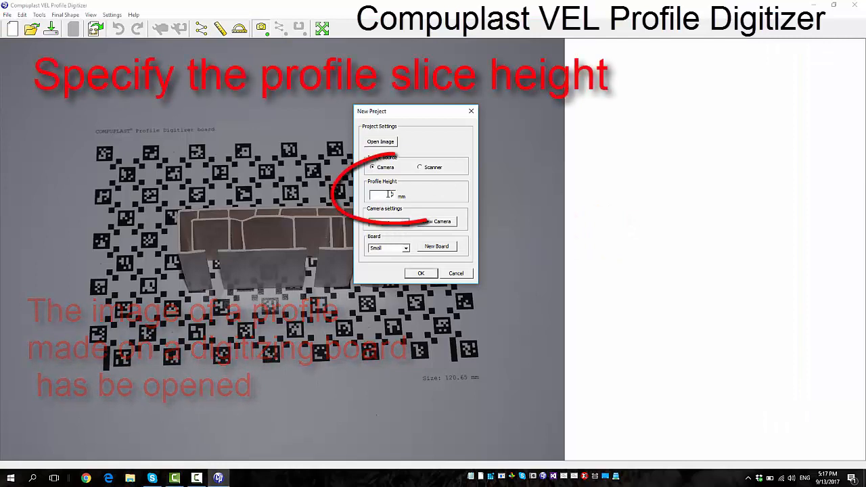
{"action": "left_click_drag", "start_coordinate": [388, 194], "coordinate": [398, 195]}
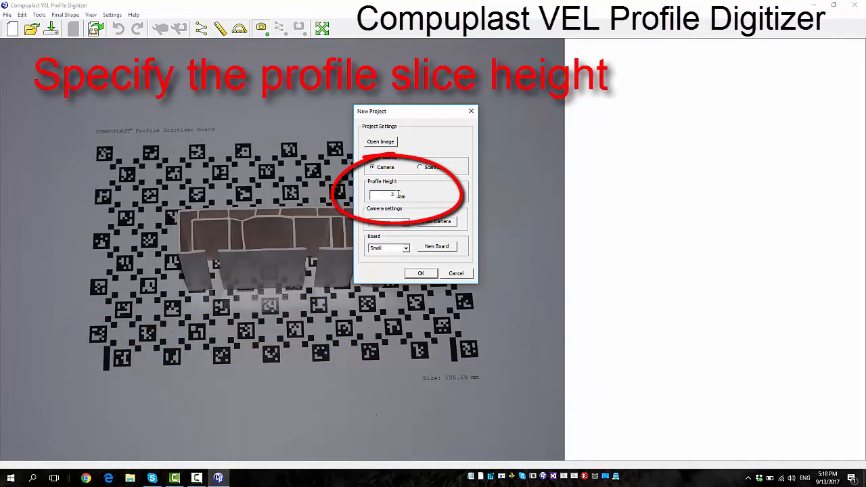
{"action": "type", "text": "36.5"}
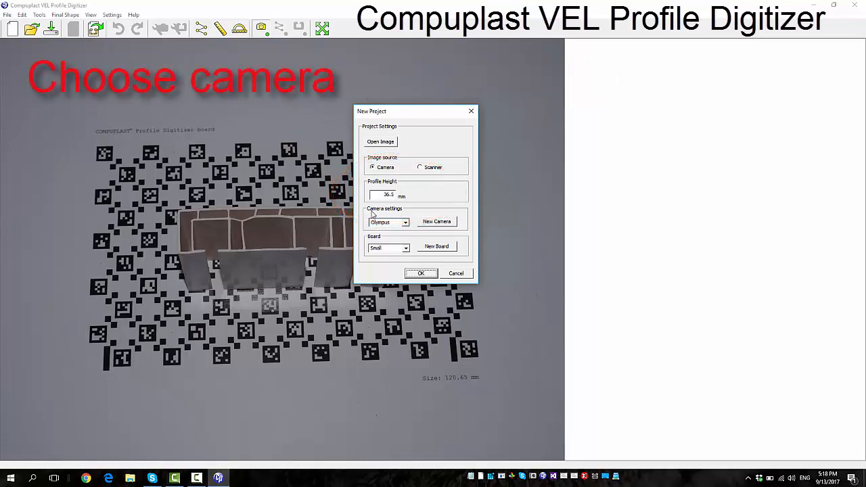
Choose the Olympus camera and the Small board, and create the project with the automatically corrected image
{"action": "left_click", "coordinate": [405, 224]}
{"action": "left_click", "coordinate": [396, 228]}
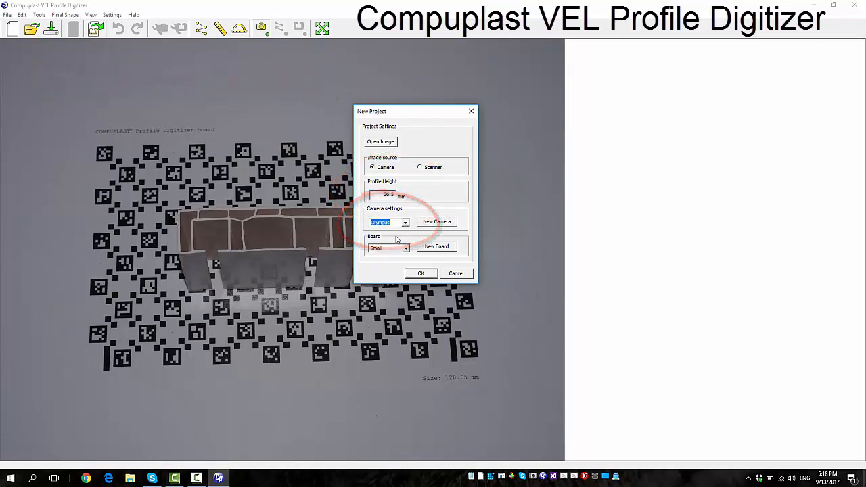
{"action": "left_click", "coordinate": [407, 250]}
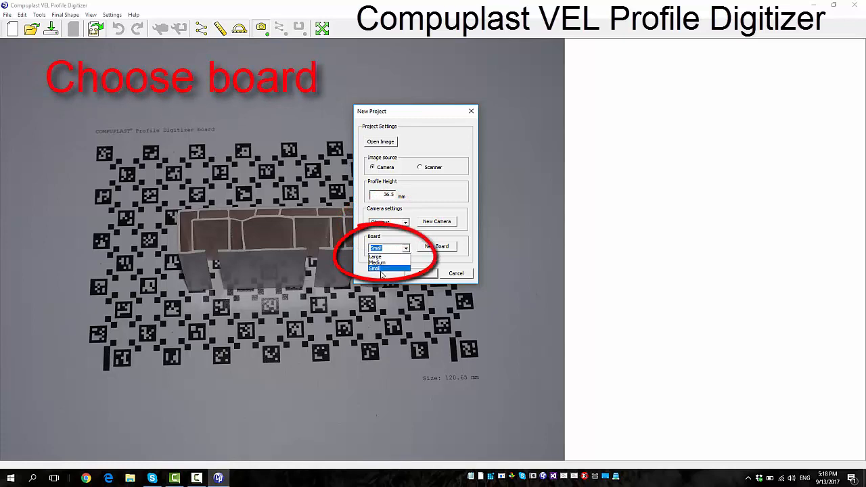
{"action": "left_click", "coordinate": [379, 255]}
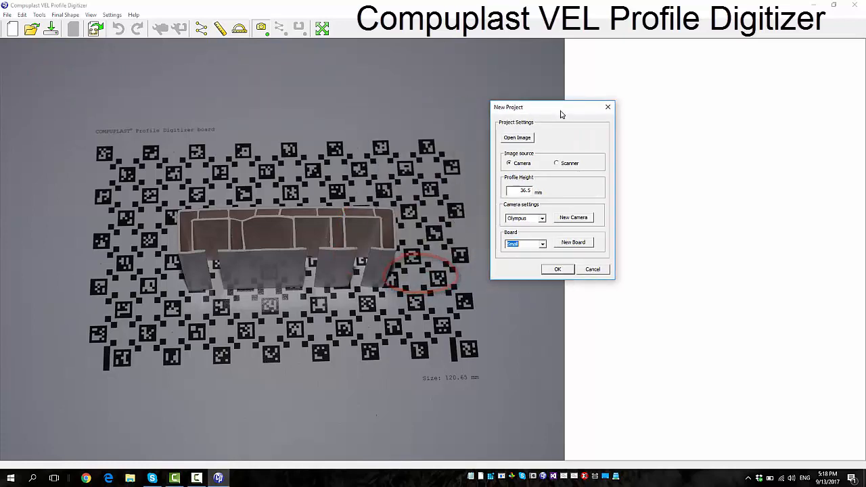
{"action": "left_click_drag", "start_coordinate": [426, 112], "coordinate": [562, 108]}
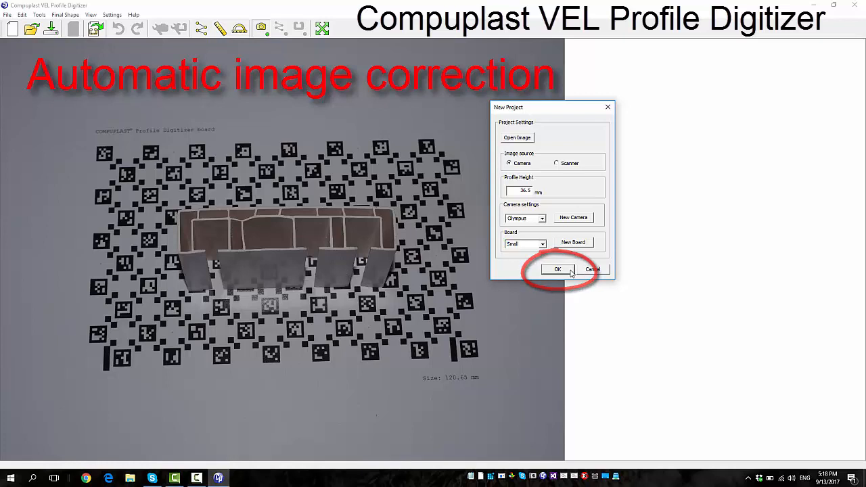
{"action": "left_click", "coordinate": [570, 271]}
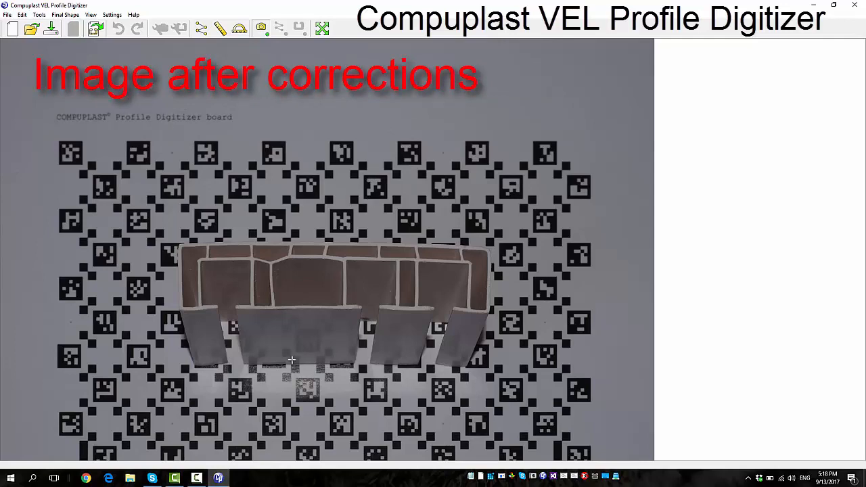
{"action": "scroll", "coordinate": [289, 389], "scroll_direction": "up", "scroll_amount": 2}
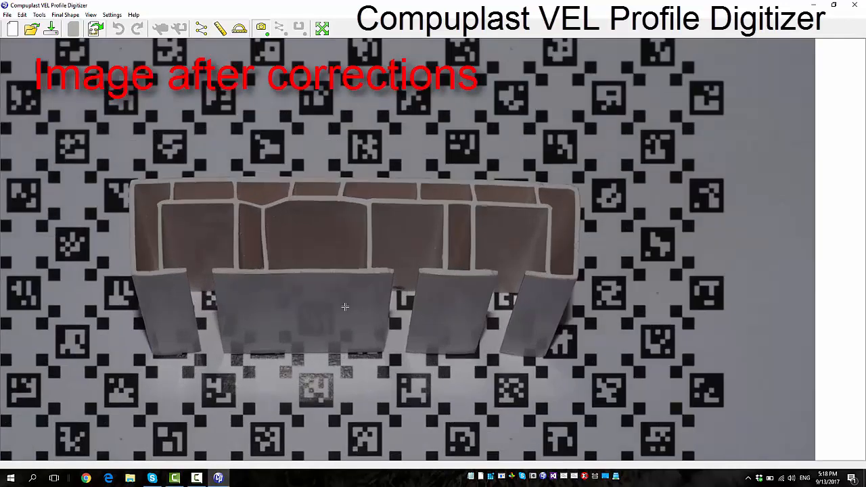
{"action": "scroll", "coordinate": [352, 304], "scroll_direction": "down", "scroll_amount": 3}
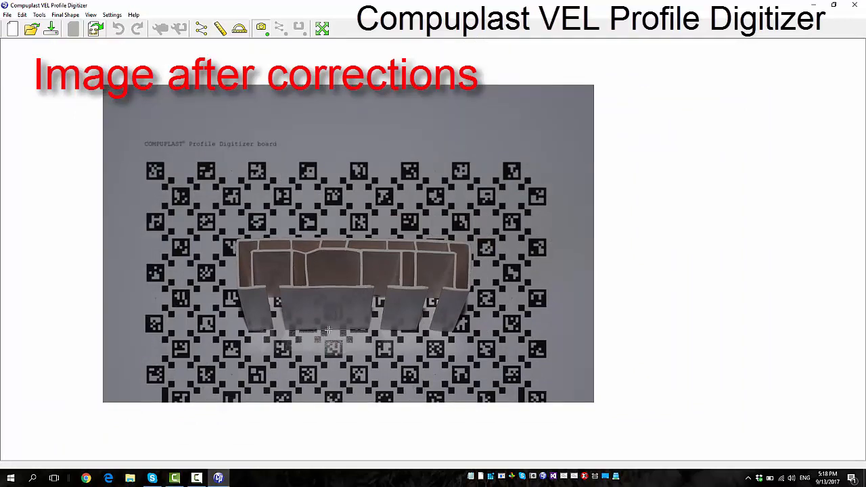
{"action": "scroll", "coordinate": [365, 344], "scroll_direction": "up", "scroll_amount": 2}
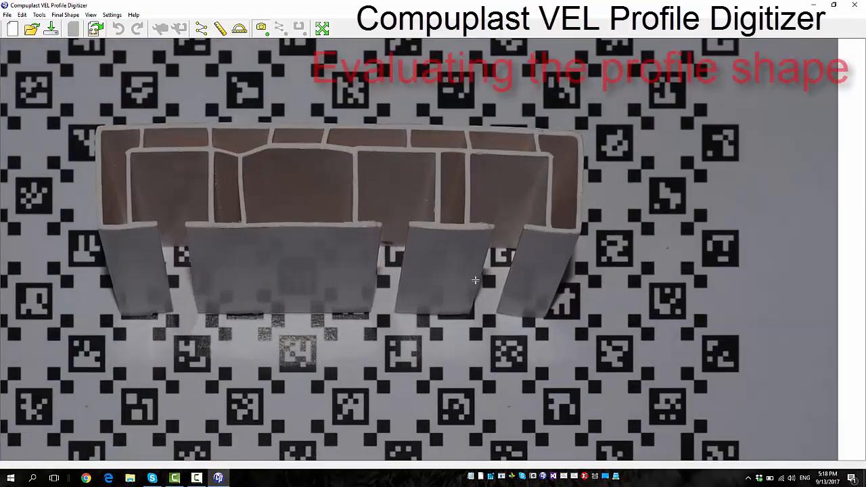
{"action": "scroll", "coordinate": [474, 280], "scroll_direction": "down", "scroll_amount": 3}
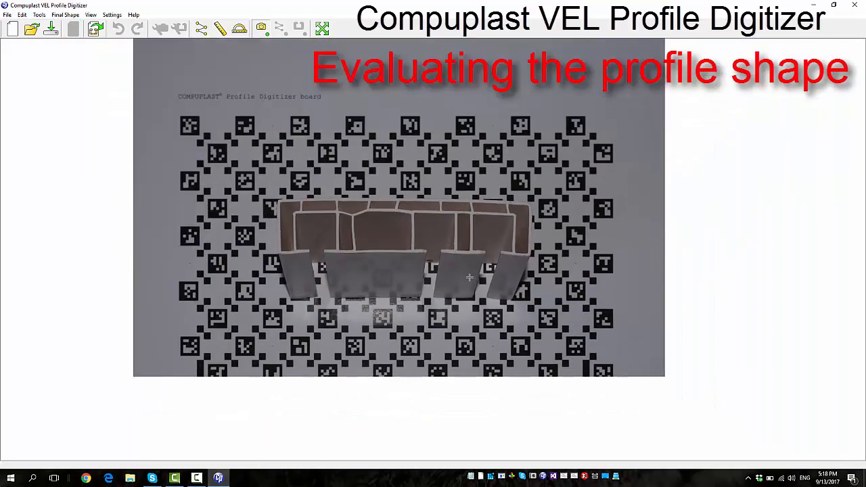
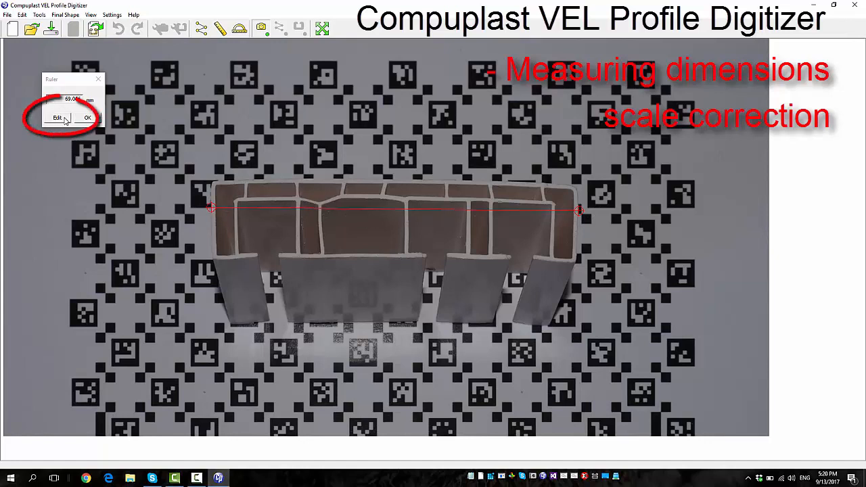
Open the ruler's overall profile width for scale correction, and close the ruler
{"action": "left_click", "coordinate": [57, 117]}
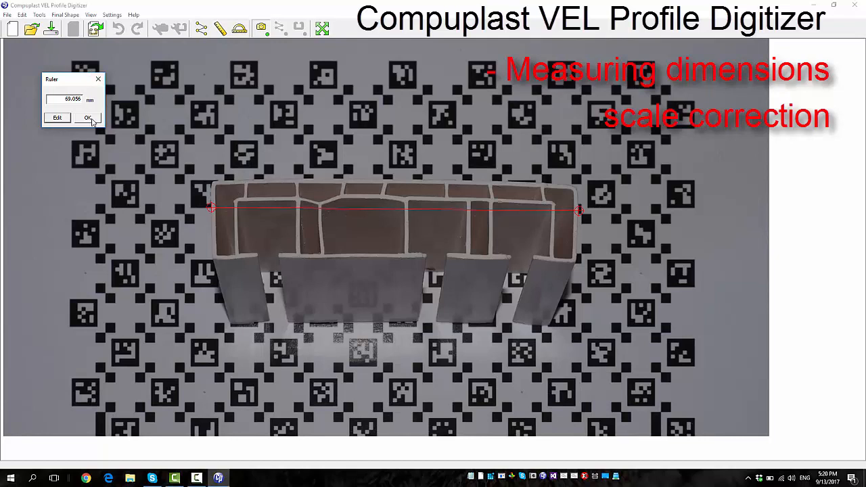
{"action": "left_click", "coordinate": [88, 119]}
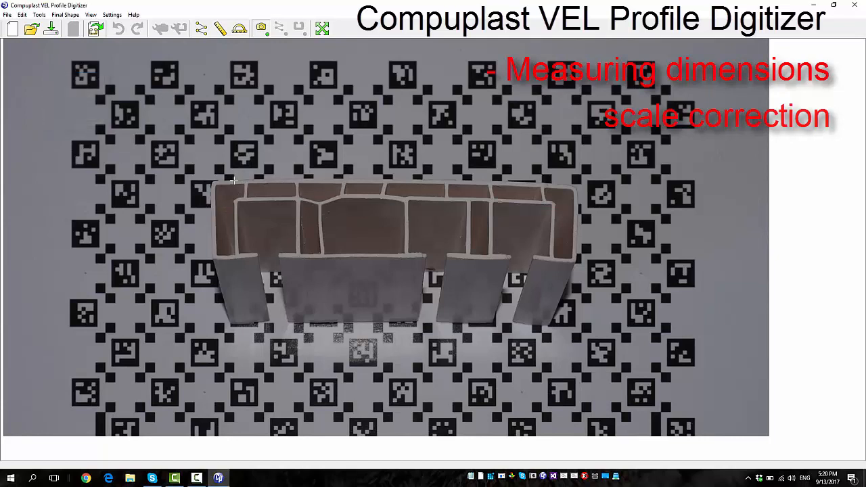
Measure the inner width of the long upper chamber near the middle of the profile with the Ruler
{"action": "left_click", "coordinate": [221, 27]}
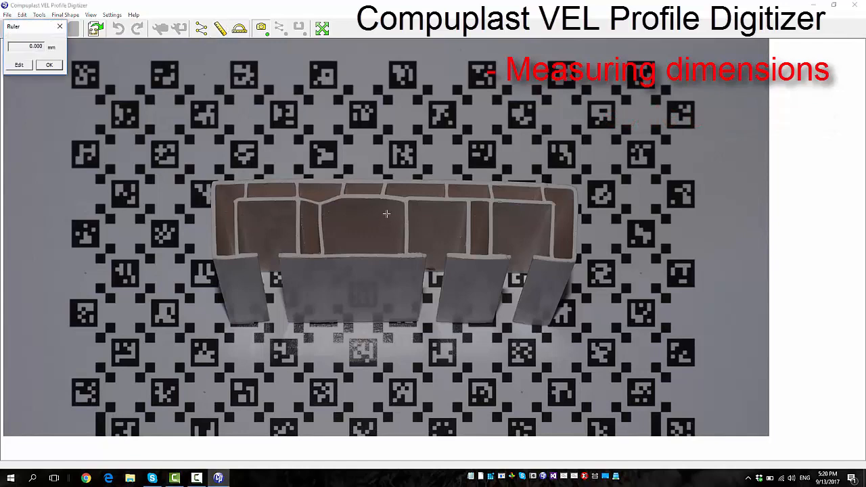
{"action": "scroll", "coordinate": [386, 214], "scroll_direction": "up", "scroll_amount": 5}
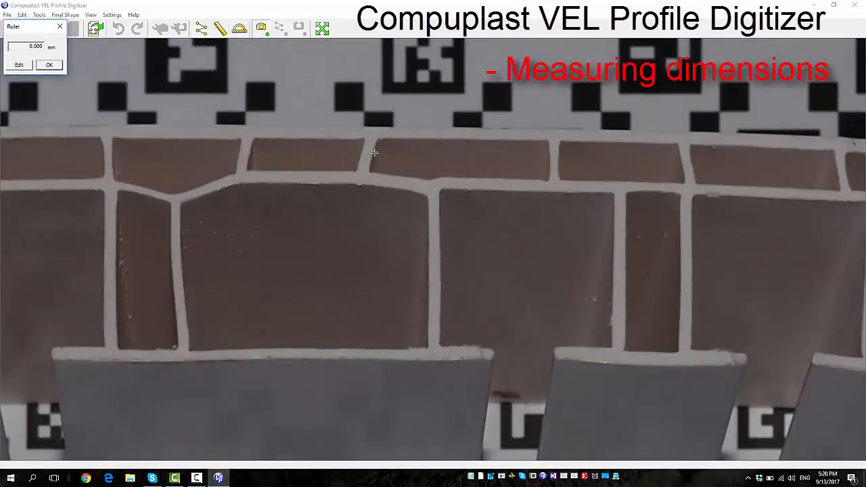
{"action": "mouse_move", "coordinate": [374, 153]}
{"action": "left_mouse_down"}
{"action": "mouse_move", "coordinate": [553, 169]}
{"action": "mouse_move", "coordinate": [550, 157]}
{"action": "left_mouse_up"}
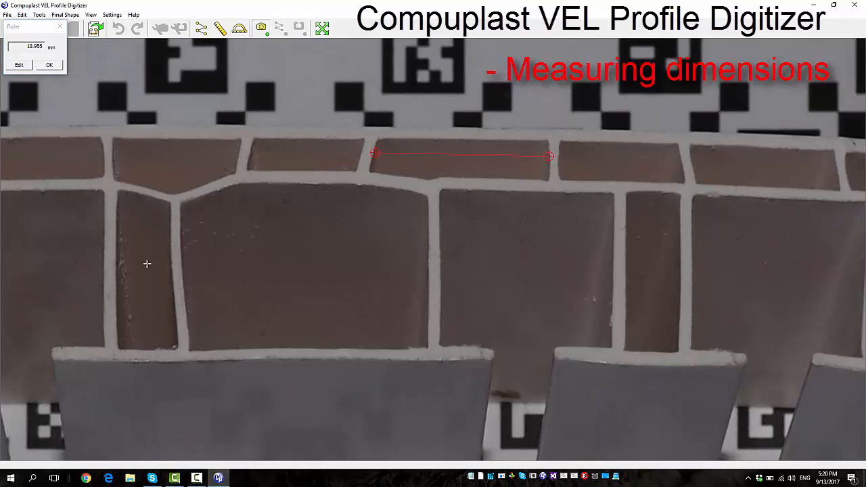
{"action": "scroll", "coordinate": [119, 261], "scroll_direction": "down", "scroll_amount": 6}
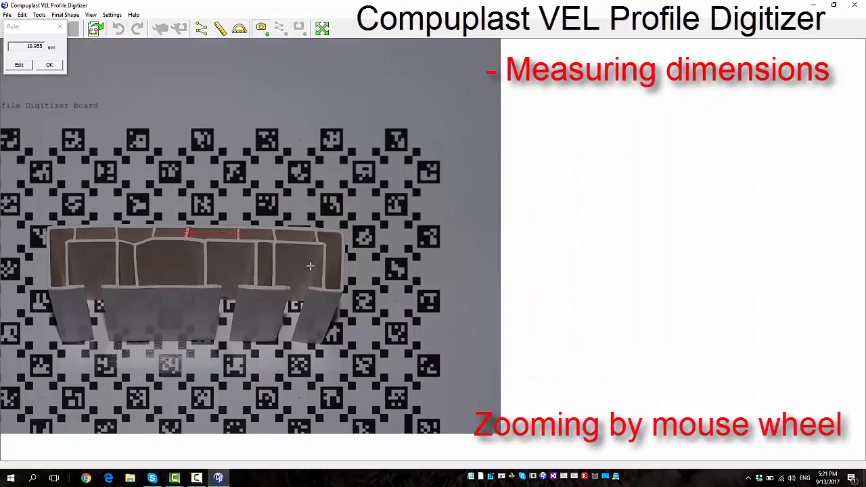
{"action": "scroll", "coordinate": [352, 257], "scroll_direction": "down", "scroll_amount": 3}
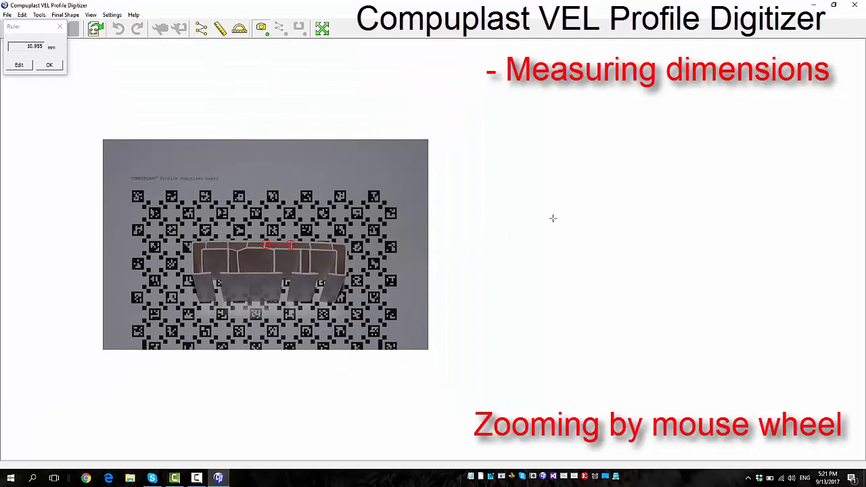
{"action": "scroll", "coordinate": [552, 218], "scroll_direction": "down", "scroll_amount": 3}
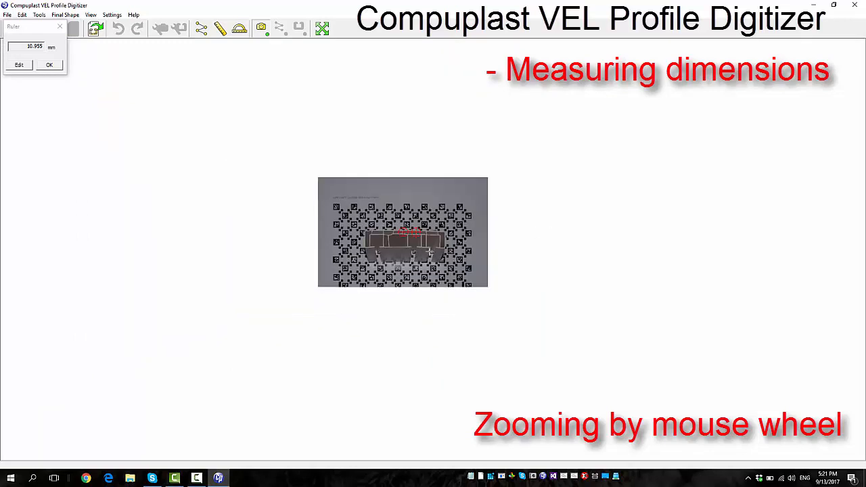
{"action": "scroll", "coordinate": [452, 251], "scroll_direction": "up", "scroll_amount": 2}
{"action": "scroll", "coordinate": [389, 242], "scroll_direction": "up", "scroll_amount": 1}
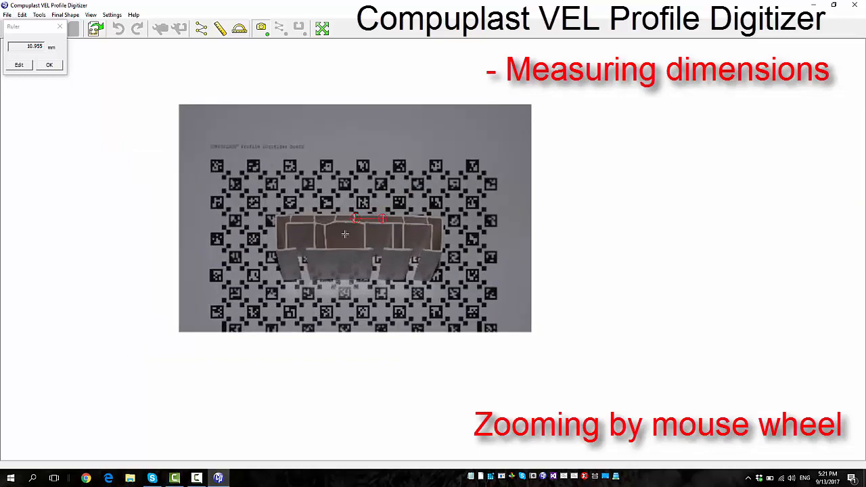
{"action": "scroll", "coordinate": [282, 230], "scroll_direction": "up", "scroll_amount": 4}
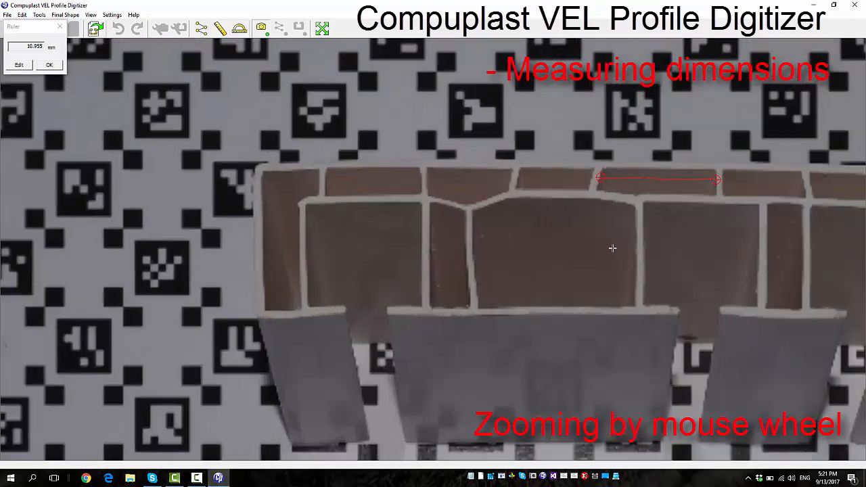
{"action": "scroll", "coordinate": [305, 243], "scroll_direction": "down", "scroll_amount": 2}
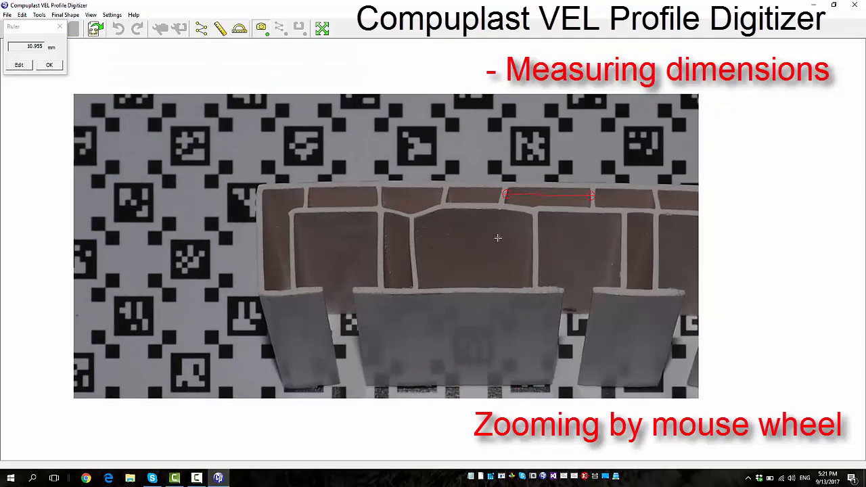
{"action": "scroll", "coordinate": [486, 230], "scroll_direction": "up", "scroll_amount": 1}
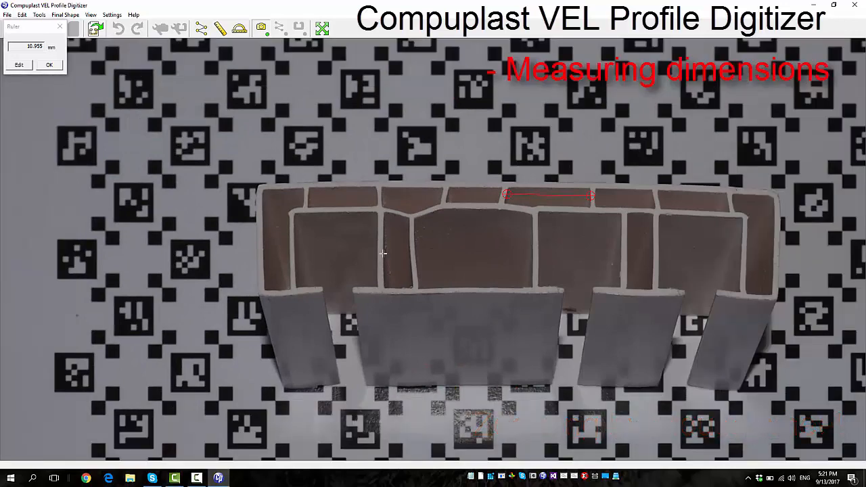
Measure the thickness of the vertical wall left of the narrow chamber at two heights, and close the ruler
{"action": "scroll", "coordinate": [383, 253], "scroll_direction": "up", "scroll_amount": 5}
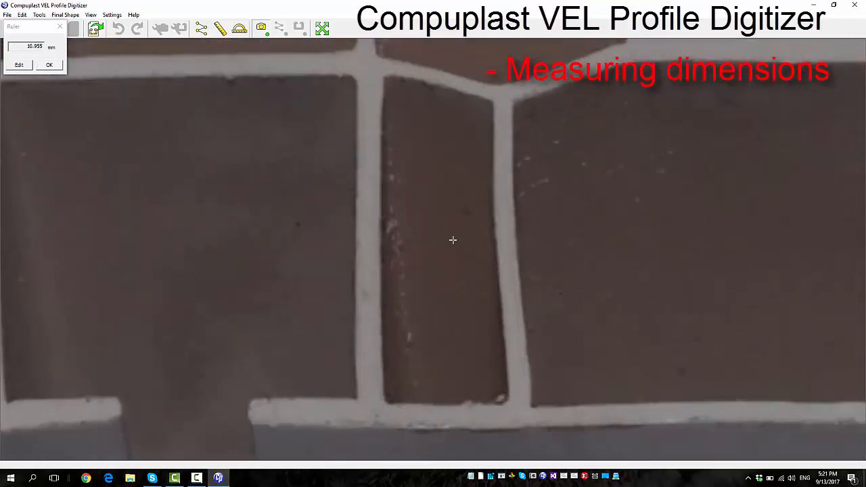
{"action": "left_click", "coordinate": [356, 245]}
{"action": "scroll", "coordinate": [367, 246], "scroll_direction": "up", "scroll_amount": 4}
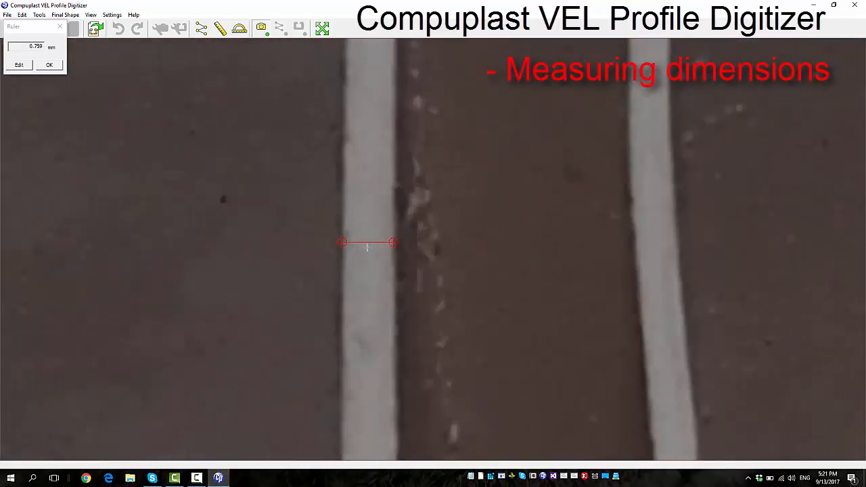
{"action": "scroll", "coordinate": [366, 247], "scroll_direction": "up", "scroll_amount": 3}
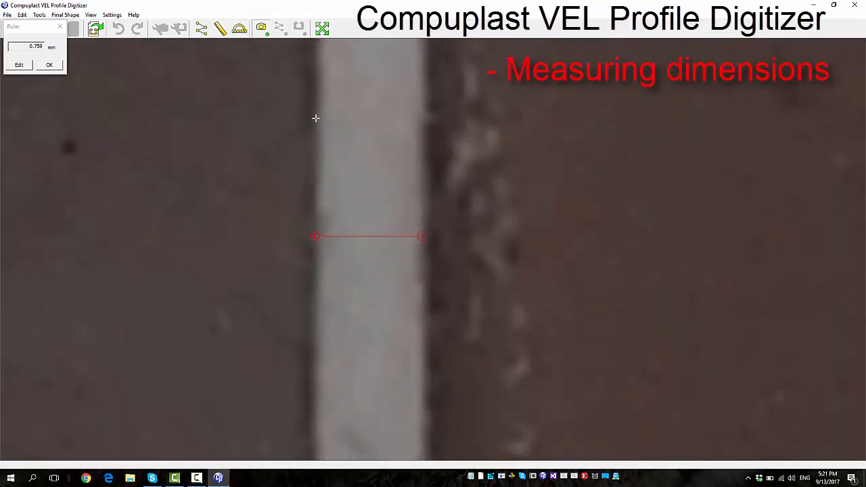
{"action": "left_click", "coordinate": [316, 165]}
{"action": "scroll", "coordinate": [368, 228], "scroll_direction": "down", "scroll_amount": 3}
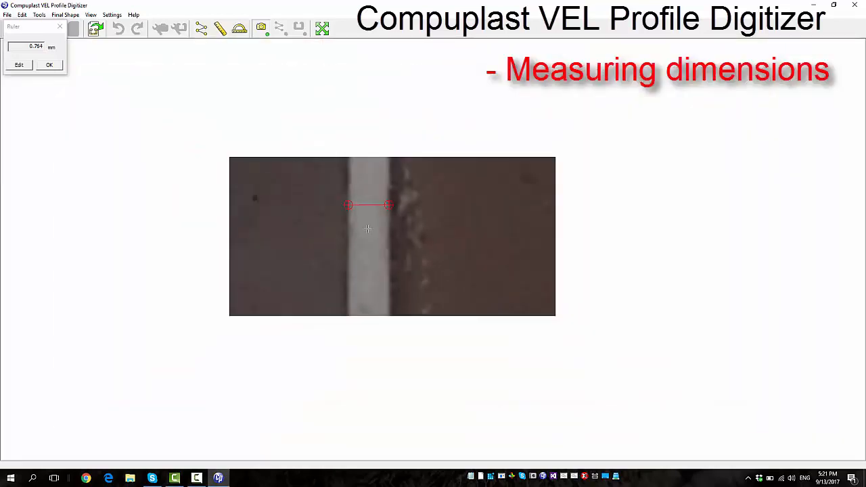
{"action": "scroll", "coordinate": [366, 229], "scroll_direction": "down", "scroll_amount": 3}
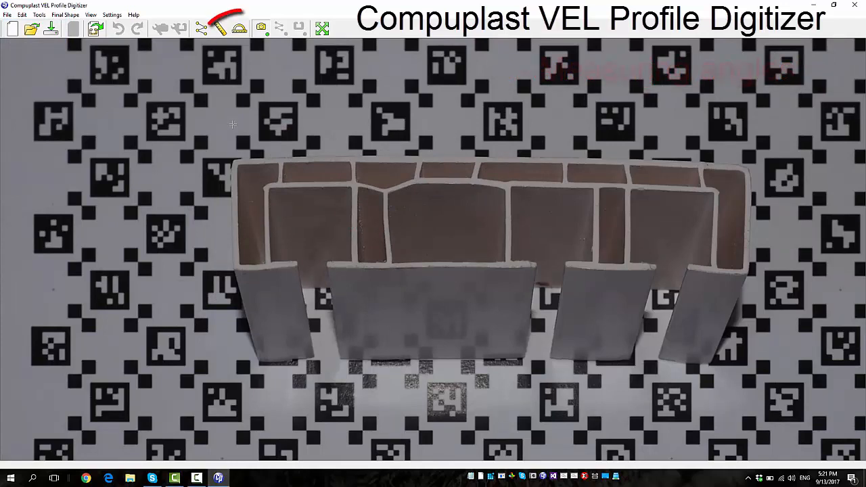
Measure the angle between the vertical rib and the sloping rib above the narrow chamber with the Protractor
{"action": "left_click", "coordinate": [240, 30]}
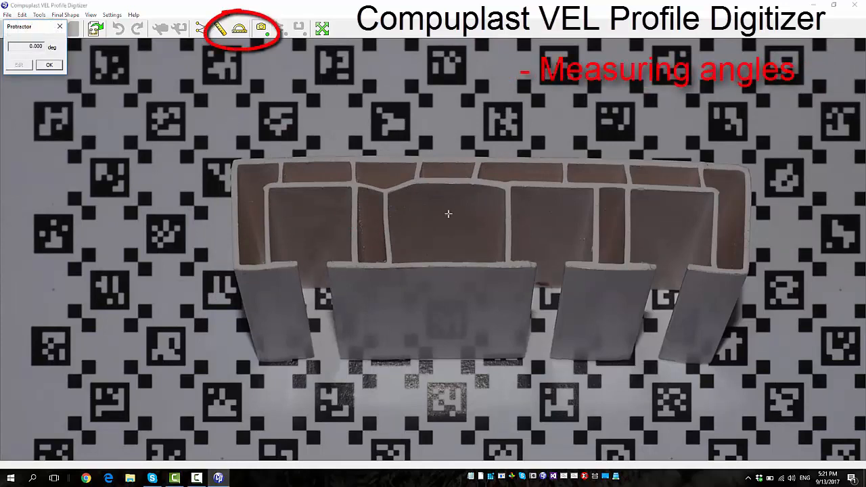
{"action": "scroll", "coordinate": [362, 200], "scroll_direction": "up", "scroll_amount": 2}
{"action": "scroll", "coordinate": [362, 200], "scroll_direction": "up", "scroll_amount": 2}
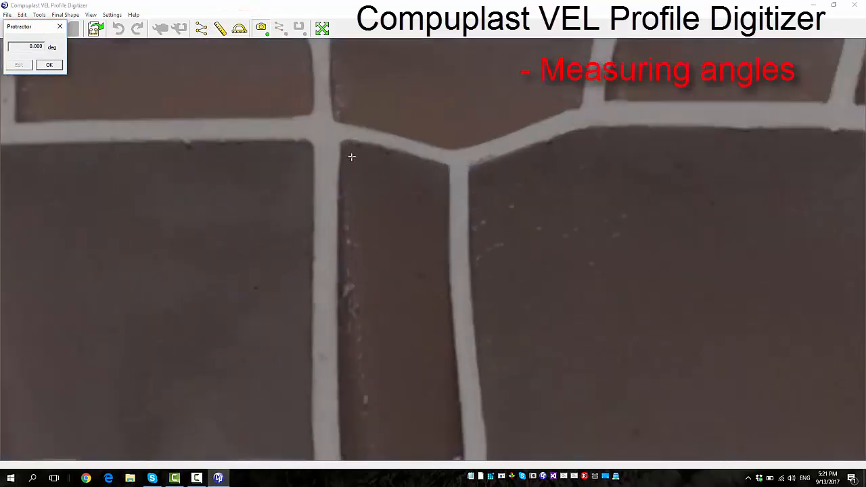
{"action": "left_click", "coordinate": [335, 119]}
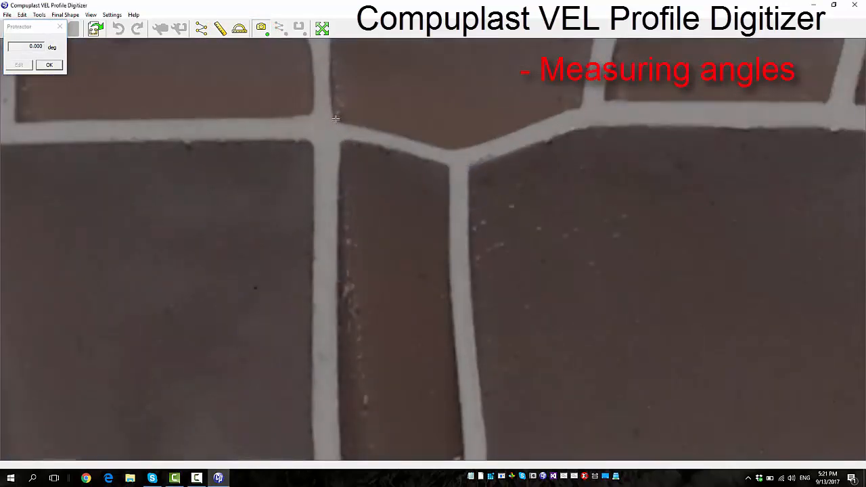
{"action": "left_click", "coordinate": [452, 152]}
{"action": "scroll", "coordinate": [327, 302], "scroll_direction": "down", "scroll_amount": 2}
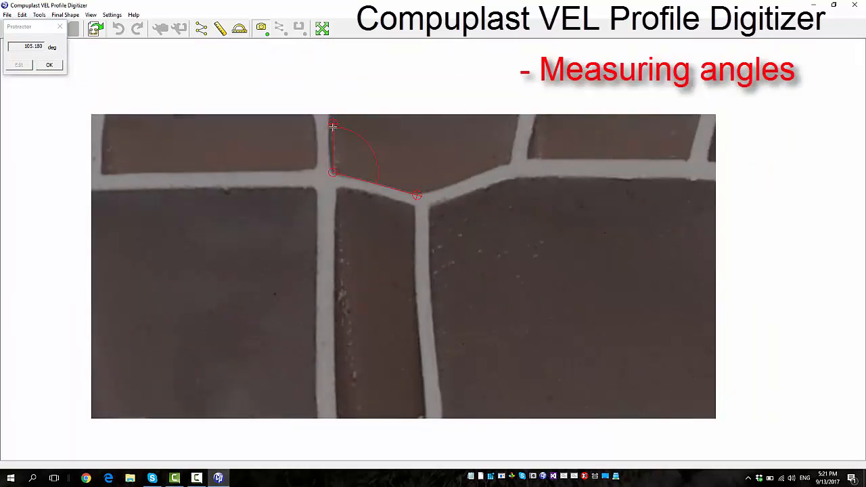
Refine the angle's end point and vertex on the vertical rib, measure the angle at the central chamber's upper-left corner, and close the protractor
{"action": "left_click_drag", "start_coordinate": [333, 125], "coordinate": [330, 110]}
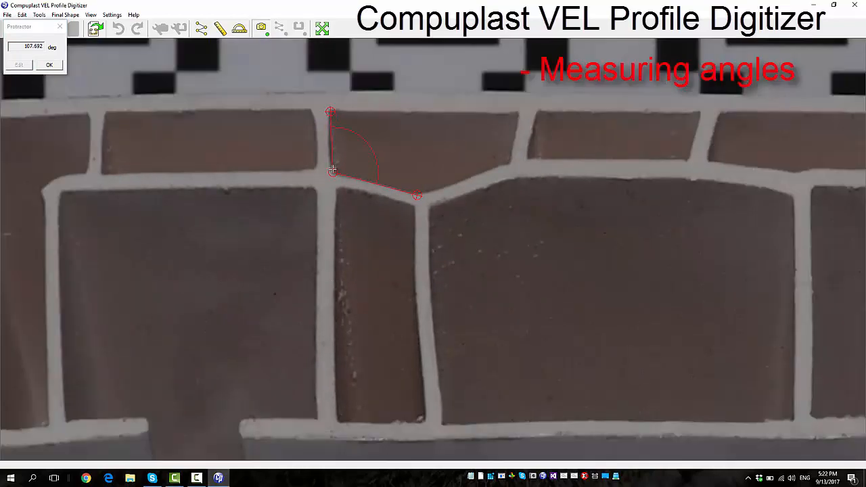
{"action": "left_click_drag", "start_coordinate": [332, 170], "coordinate": [330, 169]}
{"action": "left_click_drag", "start_coordinate": [331, 169], "coordinate": [330, 171]}
{"action": "left_click_drag", "start_coordinate": [430, 206], "coordinate": [440, 424]}
{"action": "mouse_move", "coordinate": [440, 144]}
{"action": "left_mouse_down"}
{"action": "mouse_move", "coordinate": [575, 170]}
{"action": "mouse_move", "coordinate": [519, 178]}
{"action": "left_mouse_up"}
{"action": "left_click", "coordinate": [51, 65]}
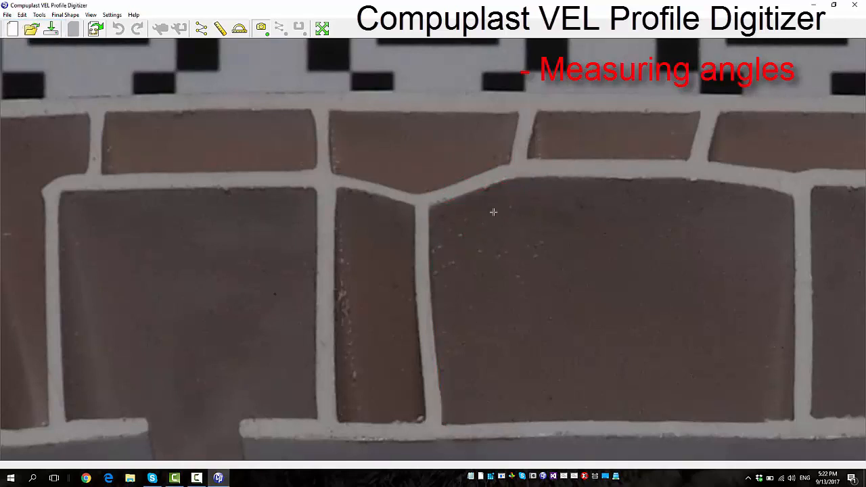
{"action": "scroll", "coordinate": [365, 187], "scroll_direction": "down", "scroll_amount": 3}
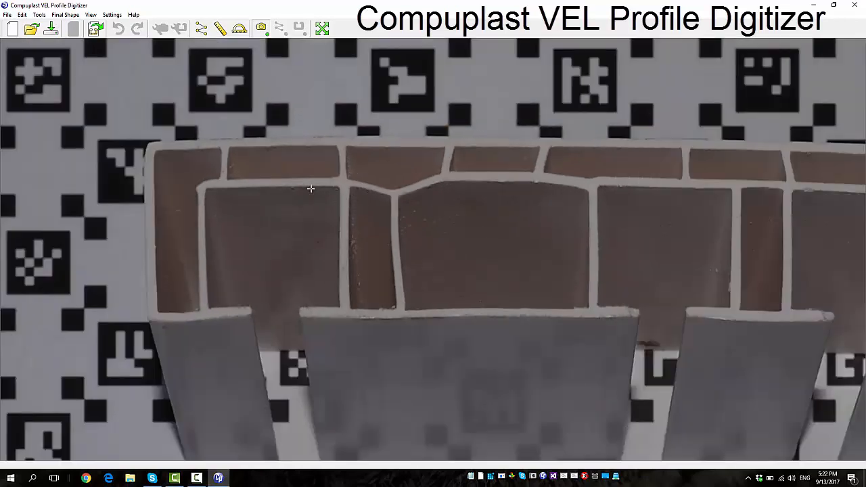
{"action": "scroll", "coordinate": [310, 188], "scroll_direction": "down", "scroll_amount": 2}
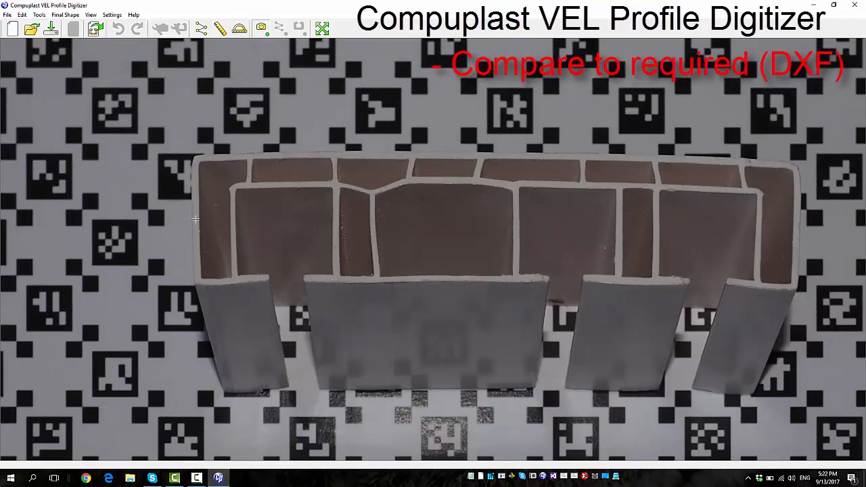
{"action": "scroll", "coordinate": [195, 218], "scroll_direction": "down", "scroll_amount": 2}
{"action": "scroll", "coordinate": [456, 203], "scroll_direction": "up", "scroll_amount": 2}
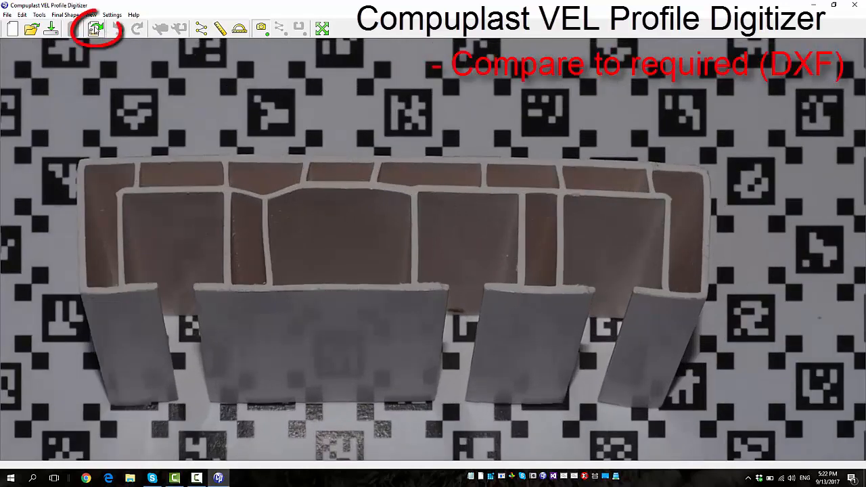
{"action": "left_click", "coordinate": [91, 35]}
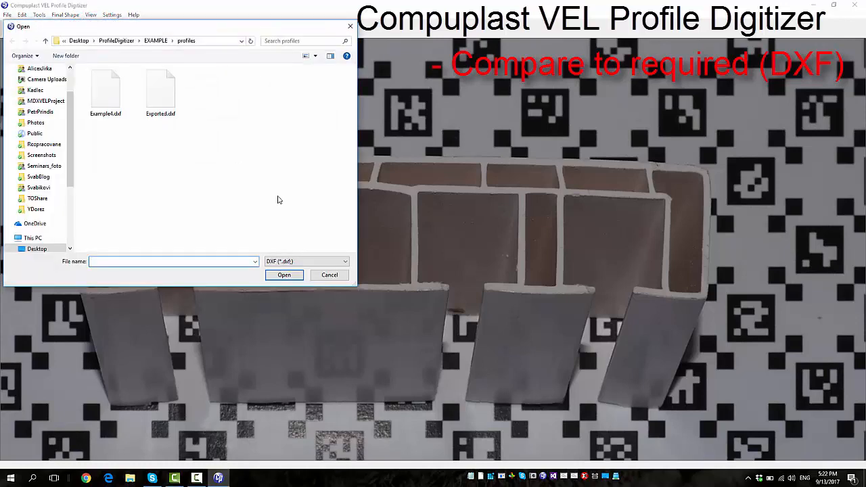
{"action": "left_click", "coordinate": [330, 274]}
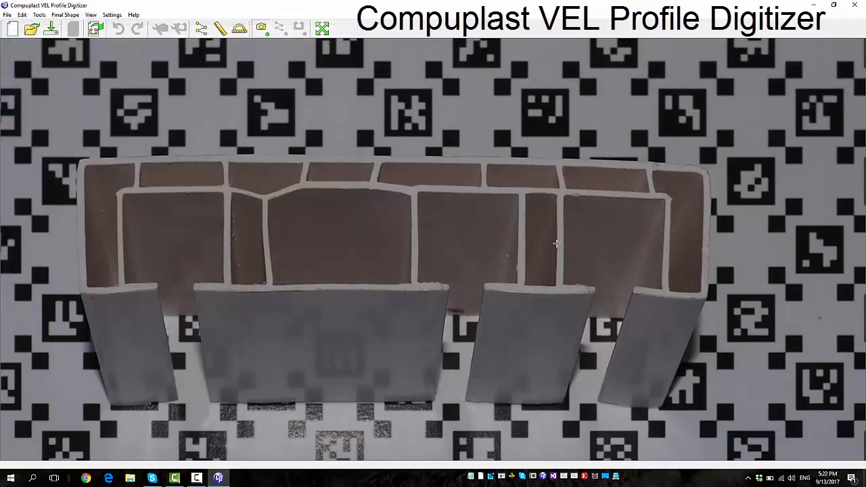
Pan the profile photo slightly and rotate it by a small amount to adjust its alignment
{"action": "scroll", "coordinate": [555, 244], "scroll_direction": "down", "scroll_amount": 2}
{"action": "scroll", "coordinate": [455, 232], "scroll_direction": "up", "scroll_amount": 2}
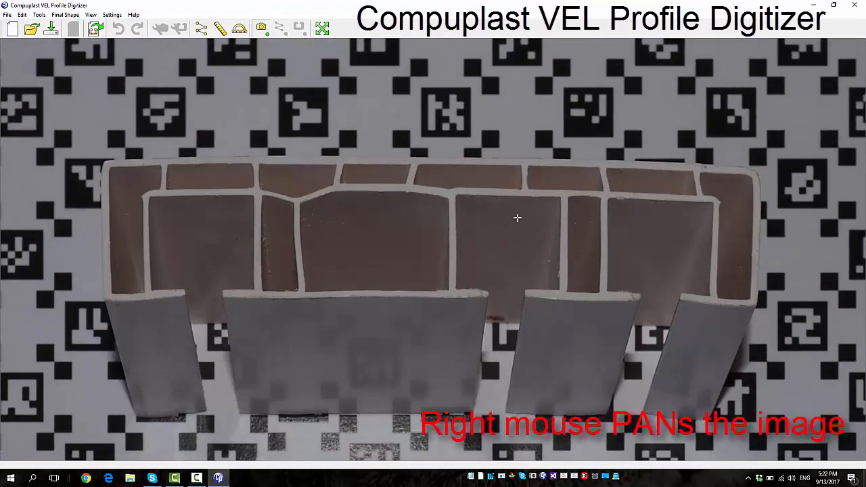
{"action": "mouse_move", "coordinate": [511, 217]}
{"action": "left_mouse_down"}
{"action": "mouse_move", "coordinate": [344, 218]}
{"action": "mouse_move", "coordinate": [518, 209]}
{"action": "mouse_move", "coordinate": [491, 141]}
{"action": "mouse_move", "coordinate": [493, 279]}
{"action": "mouse_move", "coordinate": [547, 257]}
{"action": "mouse_move", "coordinate": [510, 243]}
{"action": "mouse_move", "coordinate": [521, 227]}
{"action": "left_mouse_up"}
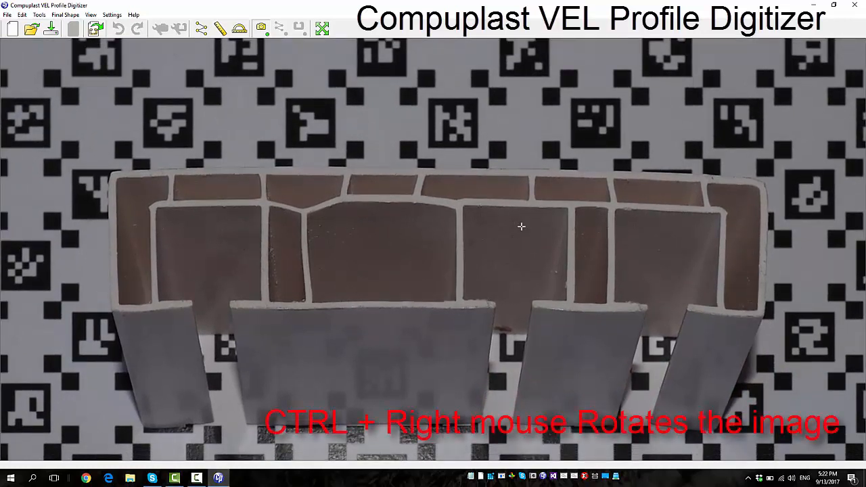
{"action": "mouse_move", "coordinate": [521, 227]}
{"action": "left_mouse_down"}
{"action": "mouse_move", "coordinate": [504, 257]}
{"action": "mouse_move", "coordinate": [526, 230]}
{"action": "mouse_move", "coordinate": [518, 255]}
{"action": "mouse_move", "coordinate": [533, 223]}
{"action": "mouse_move", "coordinate": [534, 232]}
{"action": "left_mouse_up"}
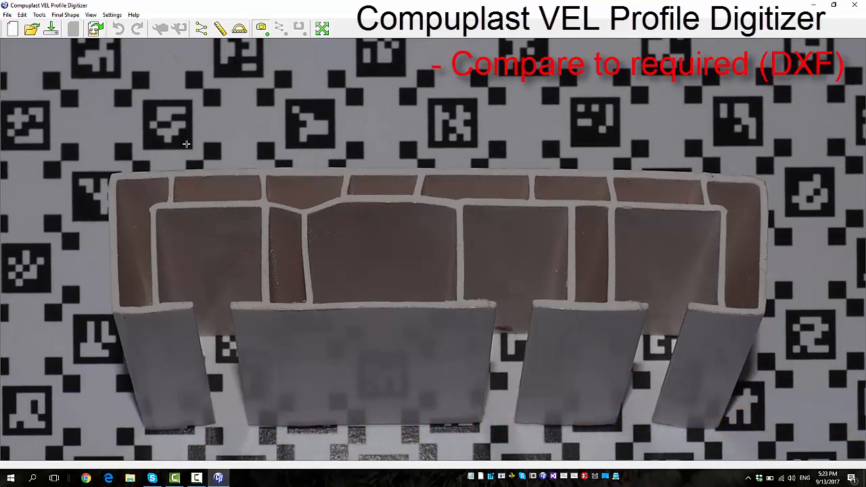
Load Example4.dxf as the final shape over the photo and switch to Edit Final Shape mode
{"action": "left_click", "coordinate": [95, 30]}
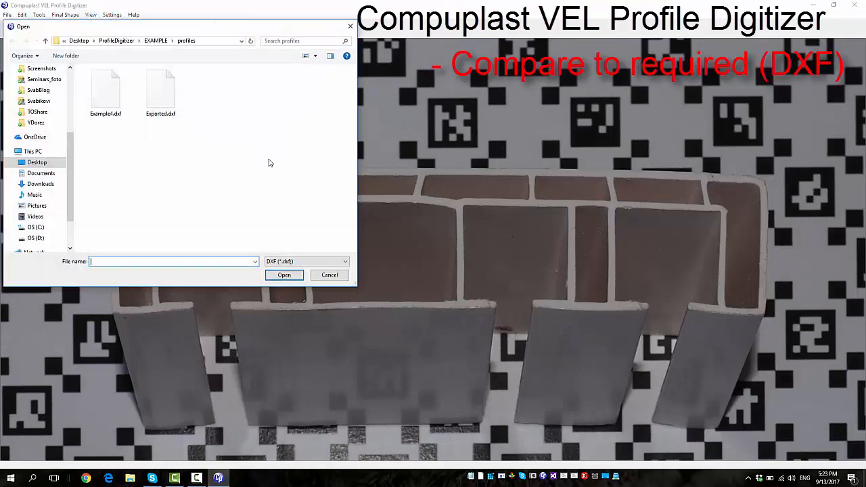
{"action": "left_click", "coordinate": [112, 92]}
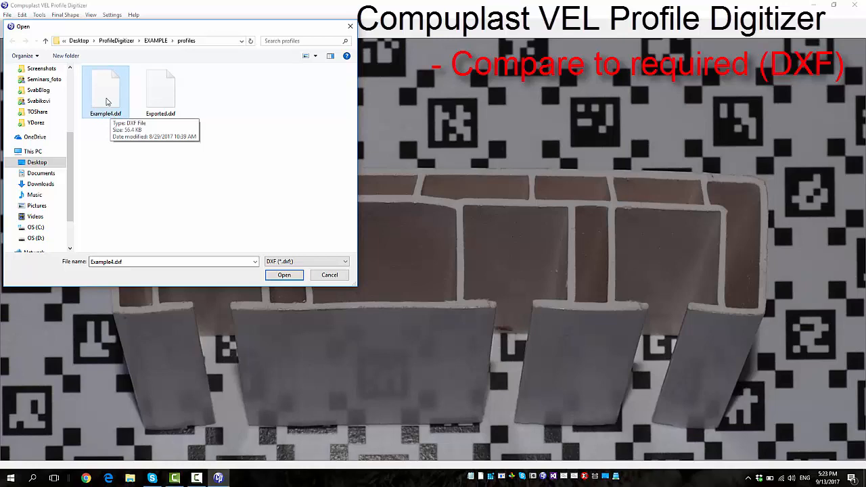
{"action": "left_click", "coordinate": [284, 275]}
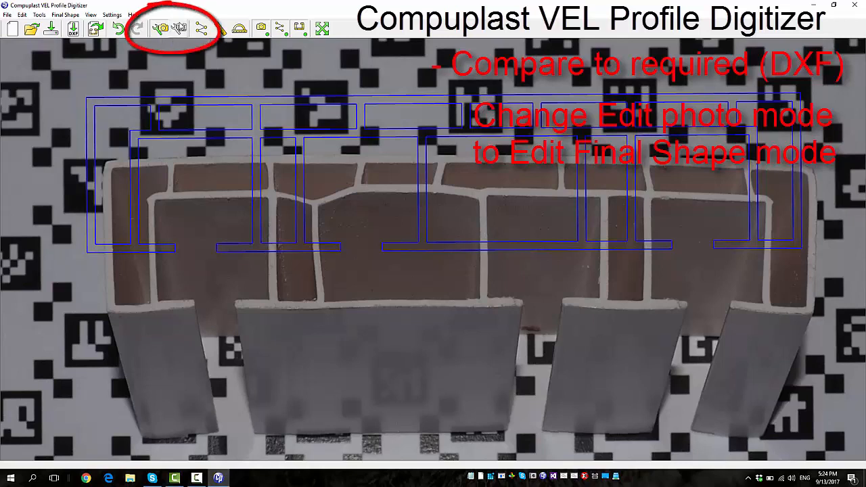
{"action": "left_click", "coordinate": [178, 27]}
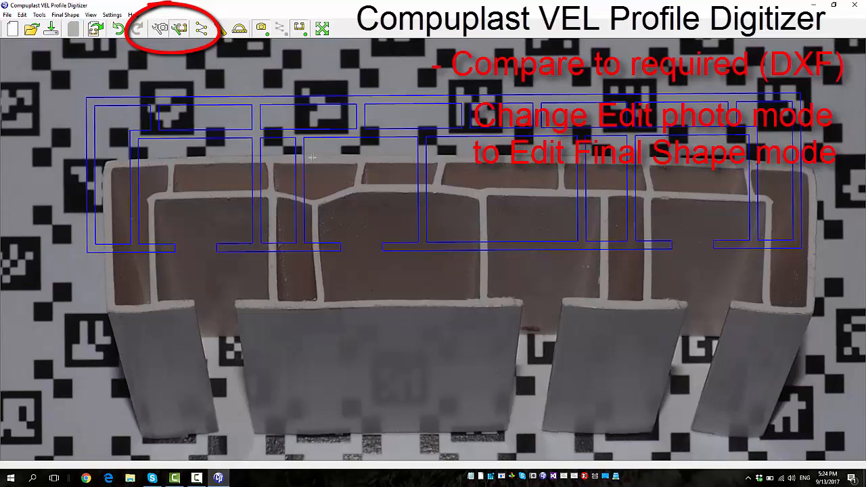
Move the DXF final shape onto the photographed profile so that their upper-left outer corners coincide
{"action": "left_click_drag", "start_coordinate": [406, 176], "coordinate": [375, 155]}
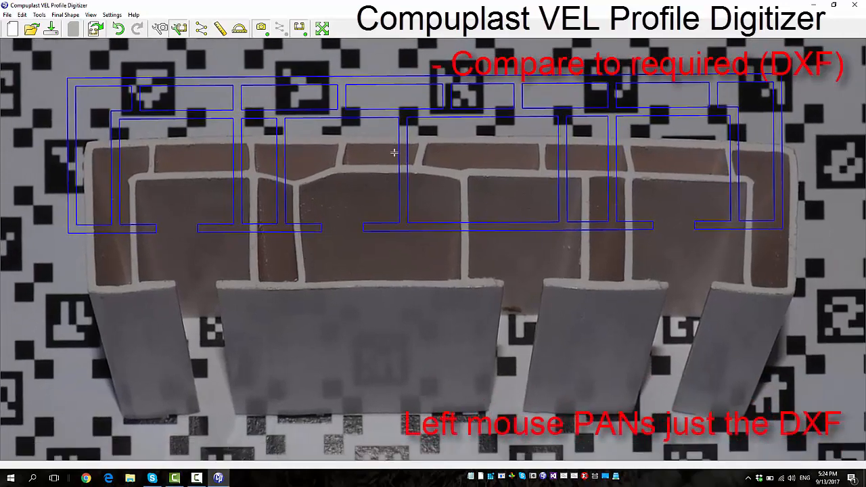
{"action": "left_click_drag", "start_coordinate": [393, 153], "coordinate": [412, 211]}
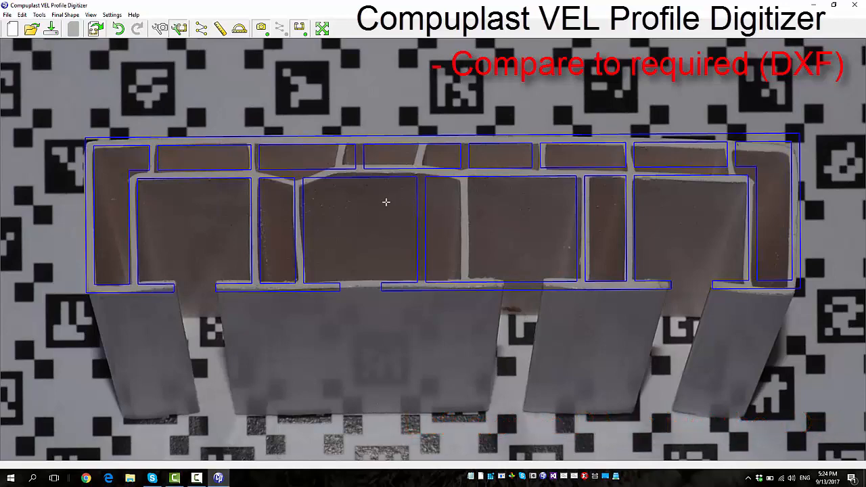
{"action": "scroll", "coordinate": [119, 165], "scroll_direction": "up", "scroll_amount": 5}
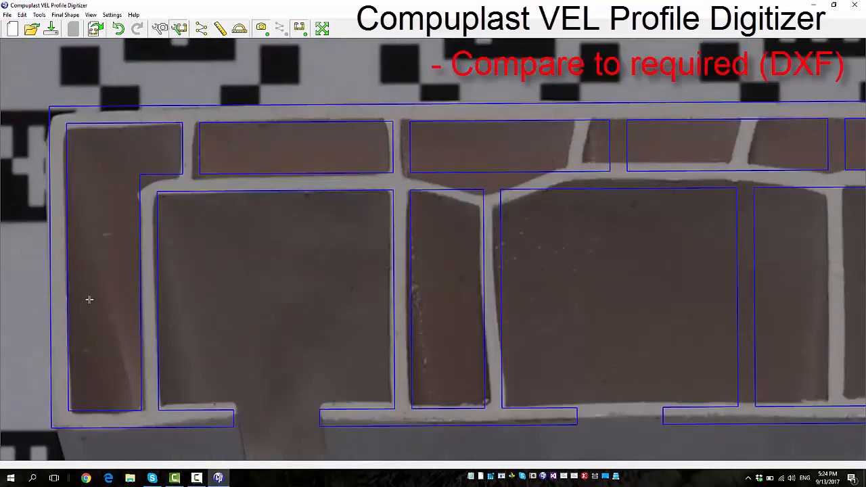
{"action": "scroll", "coordinate": [101, 283], "scroll_direction": "down", "scroll_amount": 3}
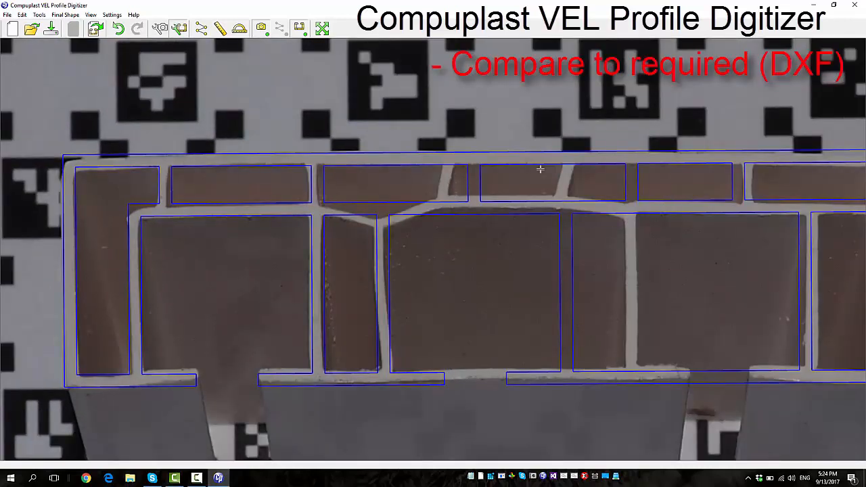
Rotate and shift the DXF final shape slightly so it follows the tilt and walls at the photographed profile's right end
{"action": "mouse_move", "coordinate": [638, 196]}
{"action": "left_mouse_down"}
{"action": "mouse_move", "coordinate": [571, 195]}
{"action": "mouse_move", "coordinate": [623, 193]}
{"action": "left_mouse_up"}
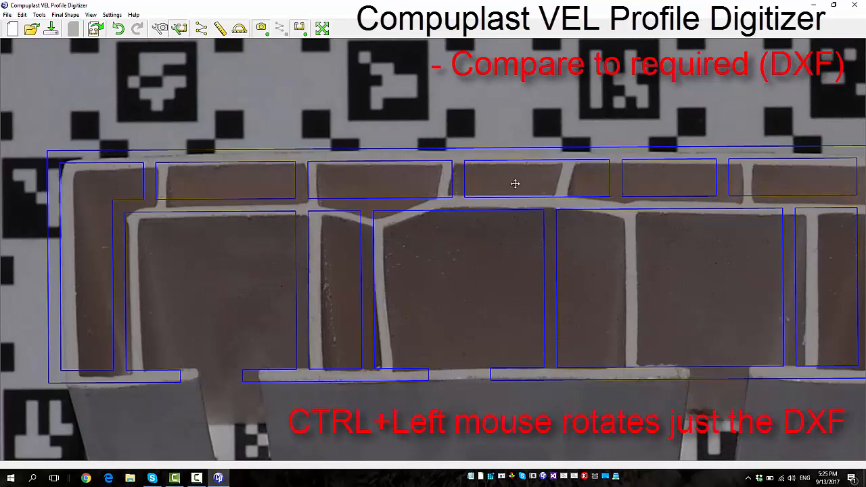
{"action": "mouse_move", "coordinate": [515, 183]}
{"action": "left_mouse_down"}
{"action": "mouse_move", "coordinate": [507, 187]}
{"action": "mouse_move", "coordinate": [521, 188]}
{"action": "left_mouse_up"}
{"action": "scroll", "coordinate": [176, 272], "scroll_direction": "down", "scroll_amount": 2}
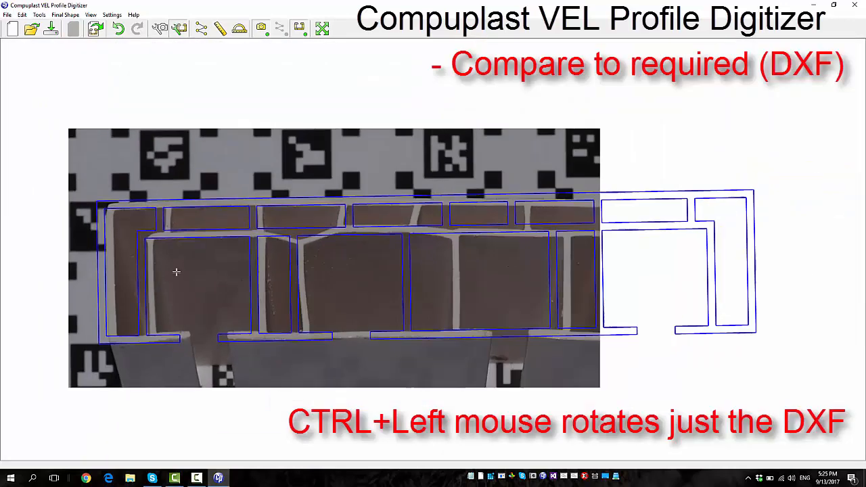
{"action": "scroll", "coordinate": [176, 271], "scroll_direction": "down", "scroll_amount": 3}
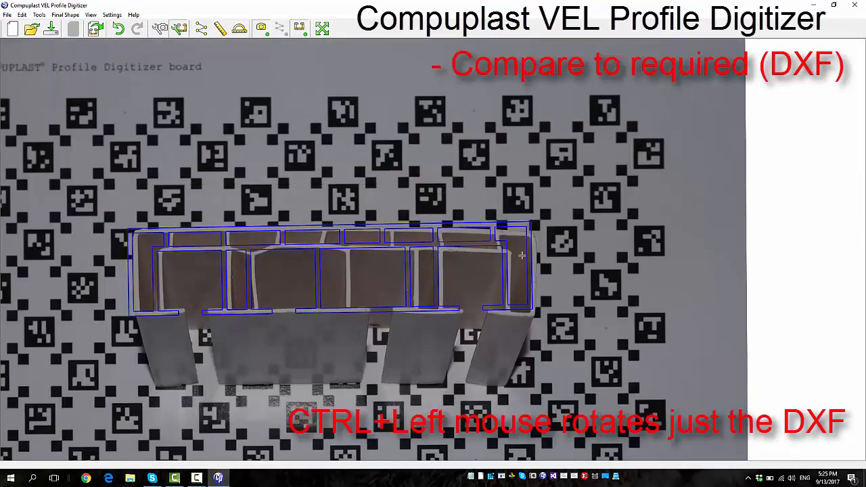
{"action": "scroll", "coordinate": [521, 255], "scroll_direction": "up", "scroll_amount": 3}
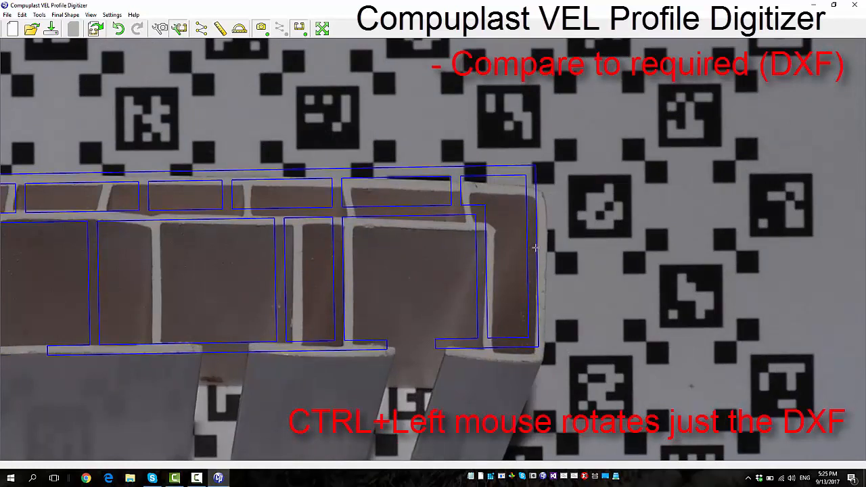
{"action": "left_click_drag", "start_coordinate": [534, 248], "coordinate": [535, 262]}
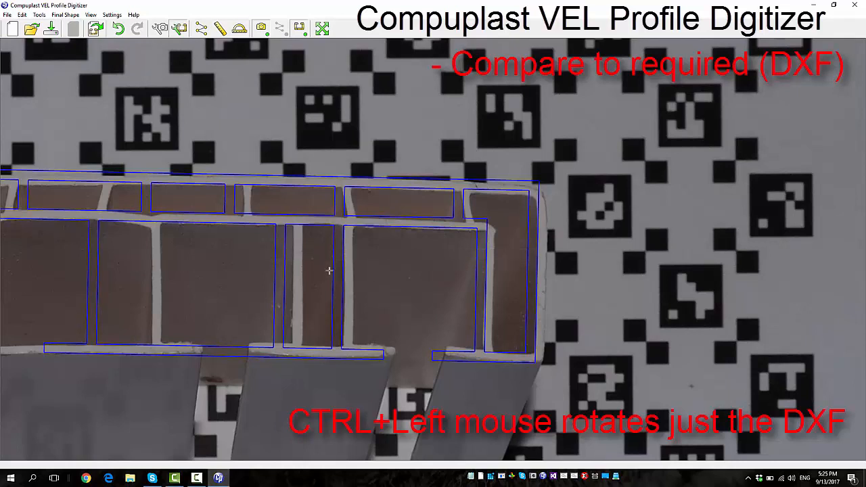
{"action": "left_click_drag", "start_coordinate": [299, 265], "coordinate": [340, 263]}
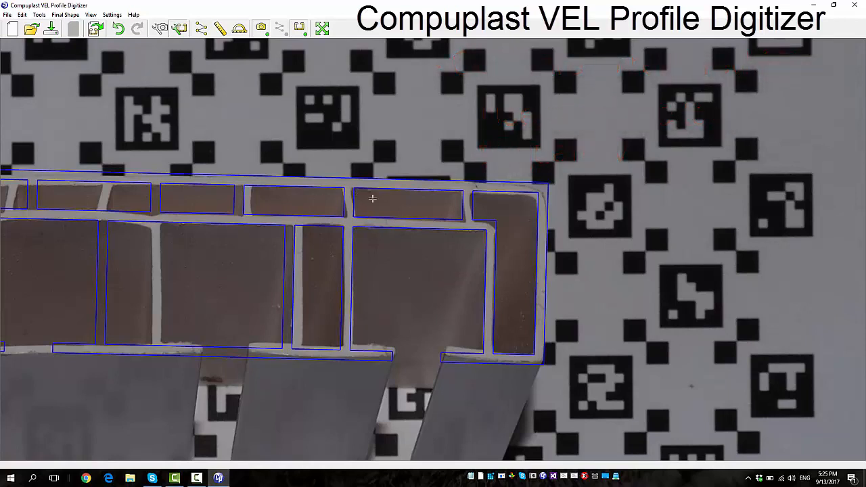
Toggle the visibility of the final shape and the photo, leaving the final shape hidden and the photo shown
{"action": "left_click", "coordinate": [300, 30]}
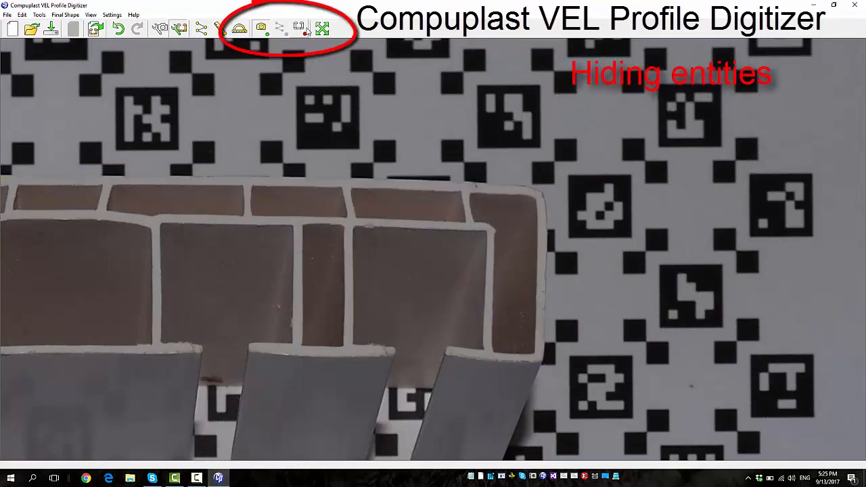
{"action": "left_click", "coordinate": [269, 30]}
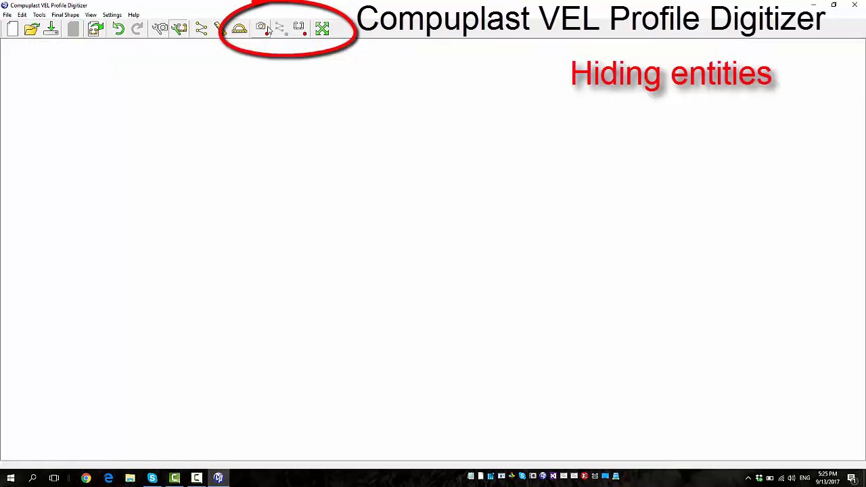
{"action": "left_click", "coordinate": [269, 31]}
{"action": "left_click", "coordinate": [300, 29]}
{"action": "left_click", "coordinate": [299, 29]}
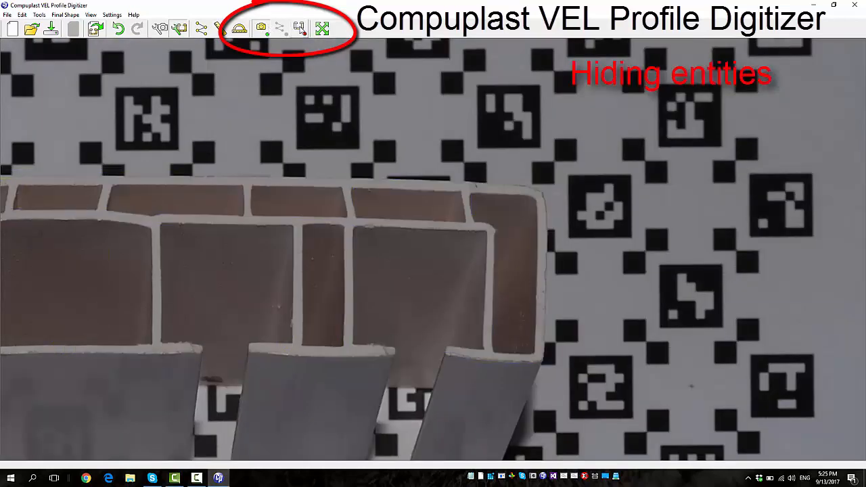
Switch from Edit Final Shape mode to Edit Photo mode
{"action": "scroll", "coordinate": [663, 225], "scroll_direction": "down", "scroll_amount": 4}
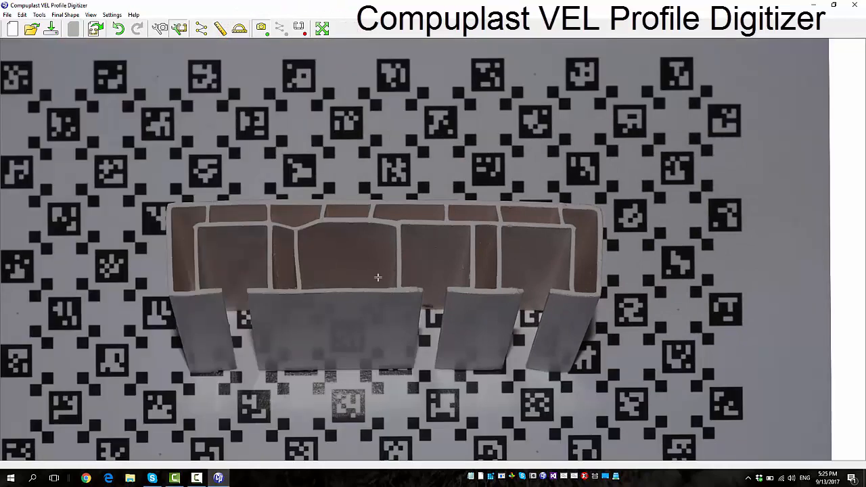
{"action": "scroll", "coordinate": [377, 277], "scroll_direction": "up", "scroll_amount": 2}
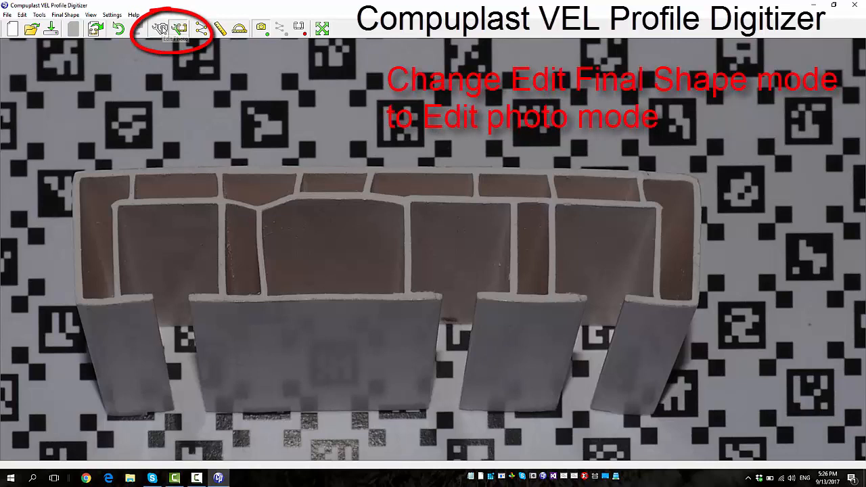
{"action": "left_click", "coordinate": [160, 29]}
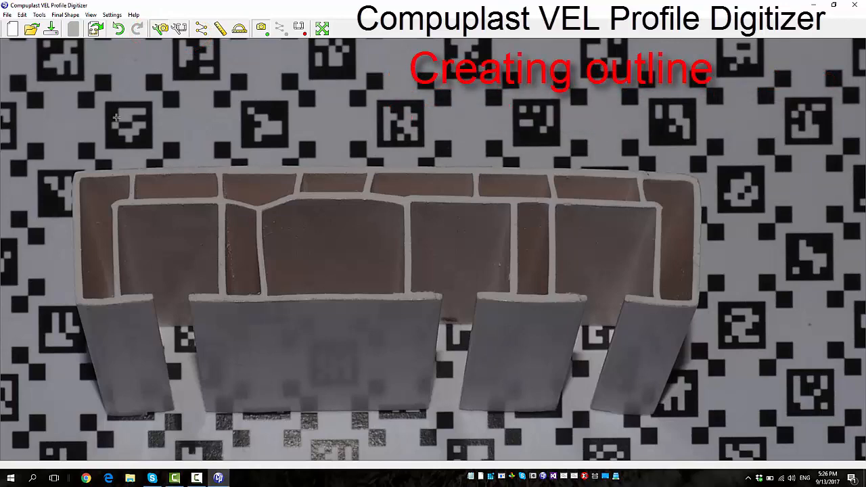
Start the outline at the profile's upper-left outer corner and place corner points down the side and around the left bottom flange
{"action": "scroll", "coordinate": [54, 232], "scroll_direction": "up", "scroll_amount": 5}
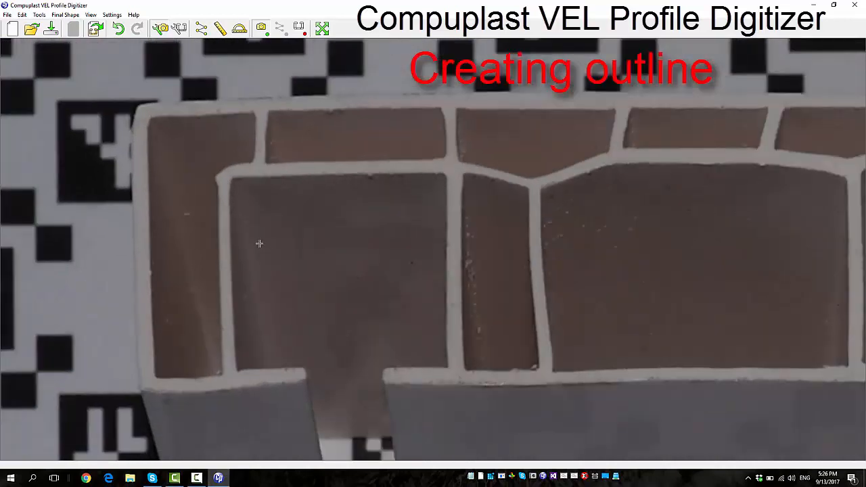
{"action": "scroll", "coordinate": [260, 243], "scroll_direction": "down", "scroll_amount": 2}
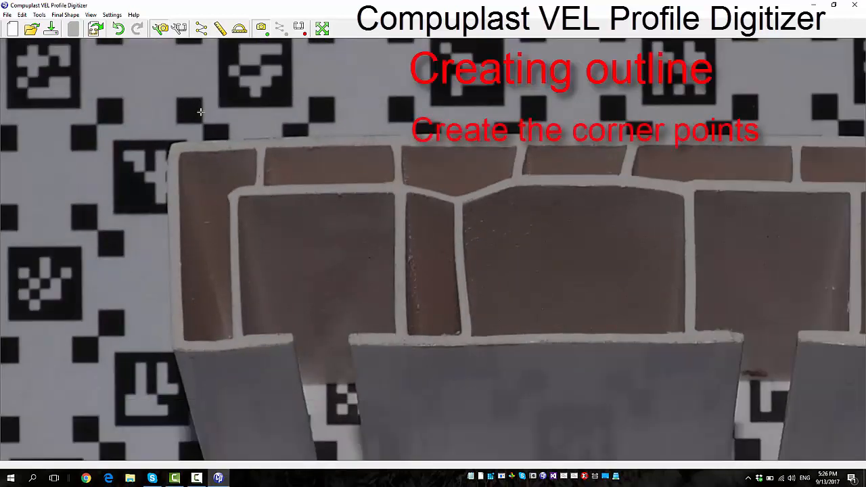
{"action": "left_click", "coordinate": [171, 143]}
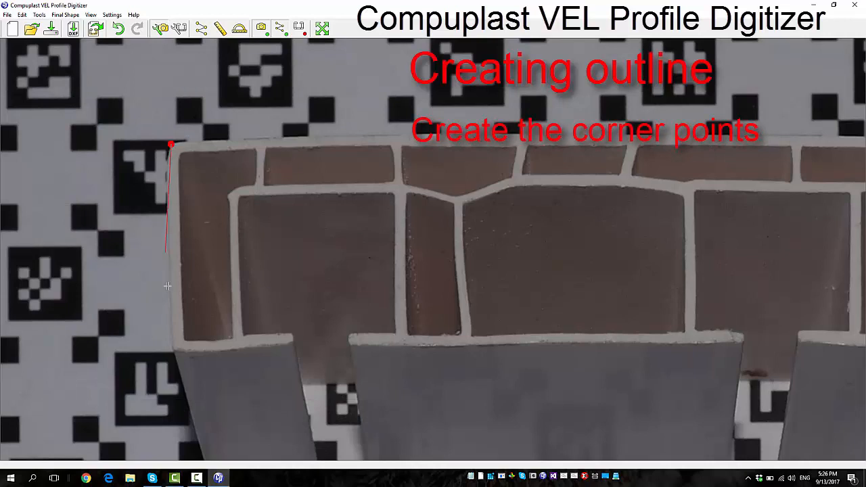
{"action": "left_click", "coordinate": [173, 347]}
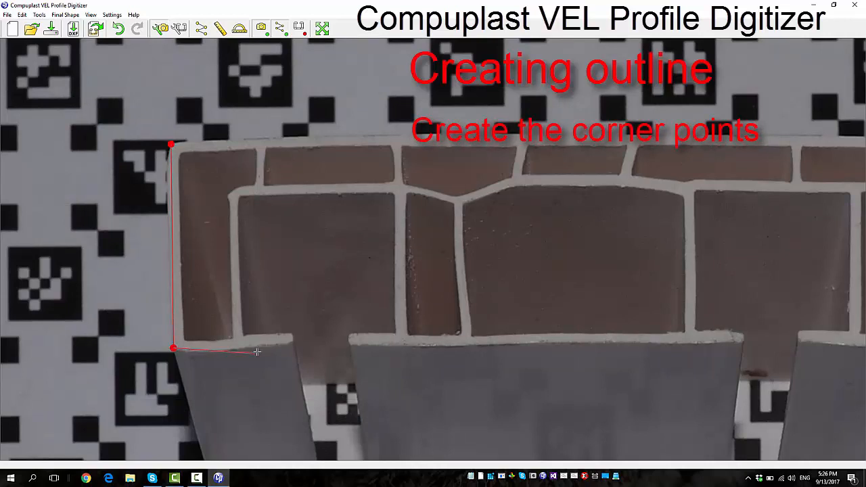
{"action": "left_click", "coordinate": [290, 341]}
{"action": "left_click", "coordinate": [290, 335]}
{"action": "left_click", "coordinate": [244, 333]}
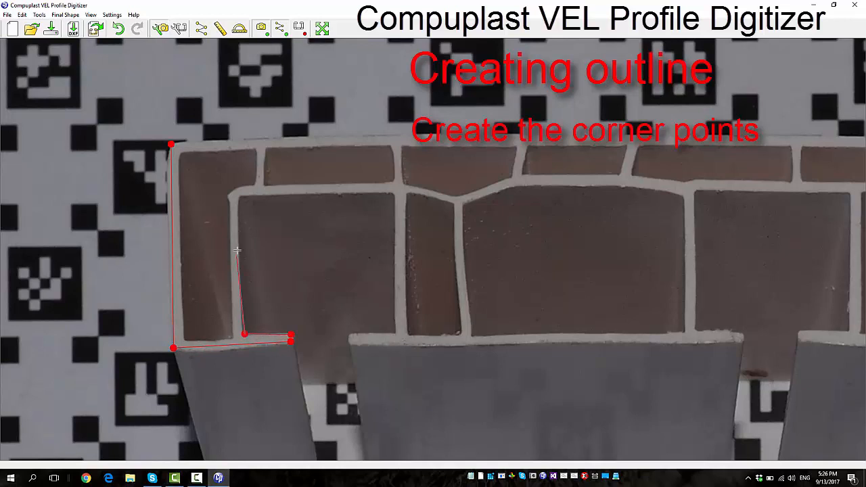
Continue the outline around the left open chamber and the next flange's tip to the right end of the central bottom edge
{"action": "left_click", "coordinate": [239, 199]}
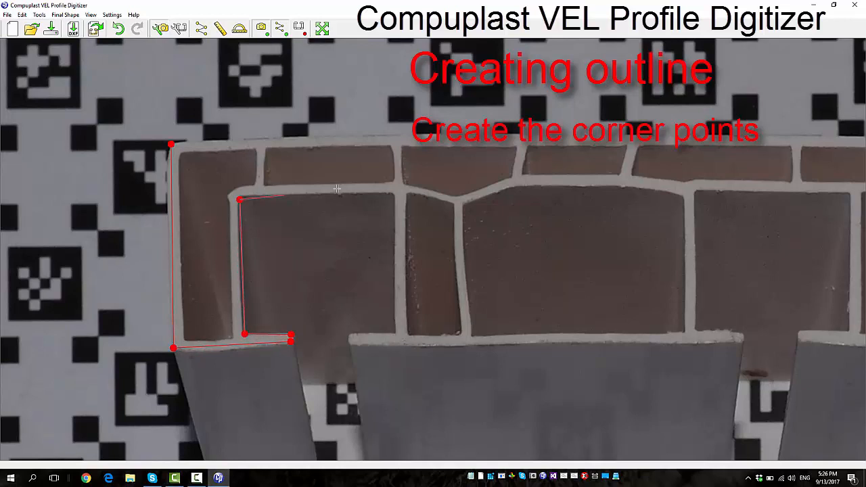
{"action": "left_click", "coordinate": [393, 193]}
{"action": "left_click", "coordinate": [396, 332]}
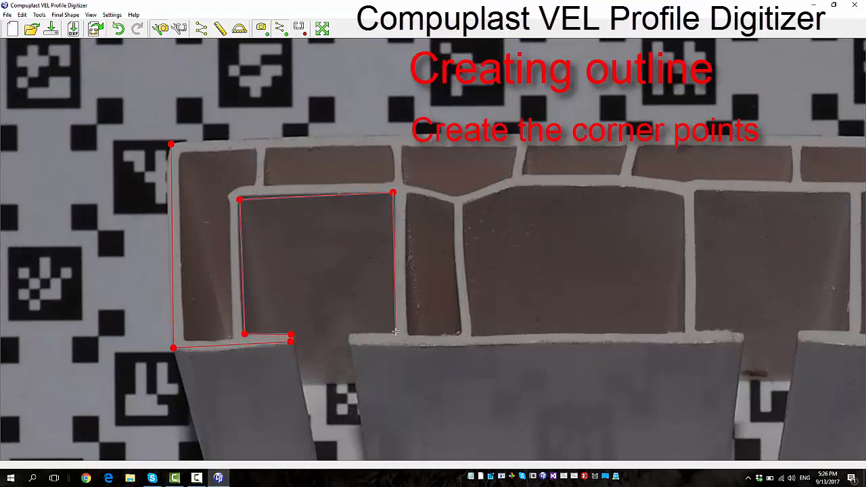
{"action": "left_click", "coordinate": [351, 334]}
{"action": "left_click", "coordinate": [352, 345]}
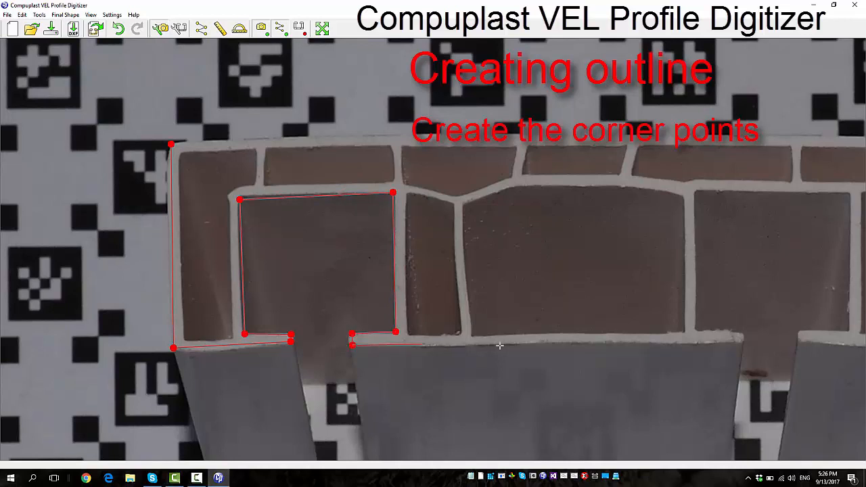
{"action": "left_click", "coordinate": [739, 342]}
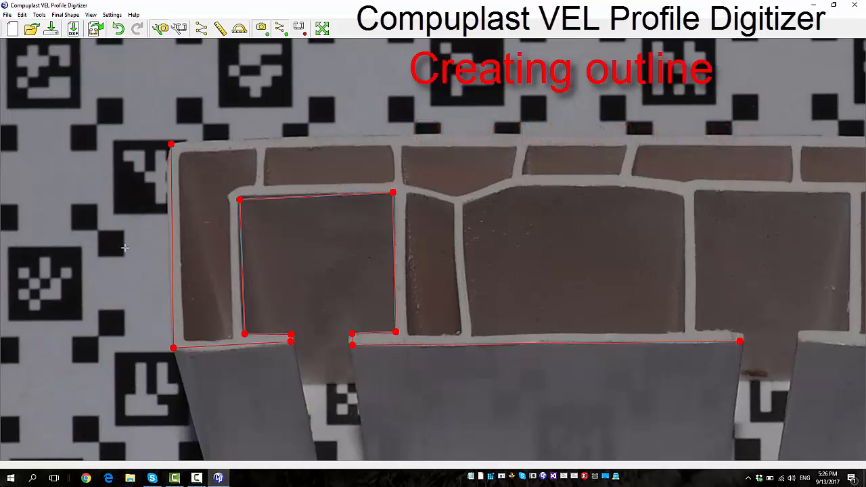
Bow the outline's left outer side slightly outward to follow the profile's edge
{"action": "scroll", "coordinate": [124, 248], "scroll_direction": "up", "scroll_amount": 3}
{"action": "scroll", "coordinate": [212, 211], "scroll_direction": "down", "scroll_amount": 1}
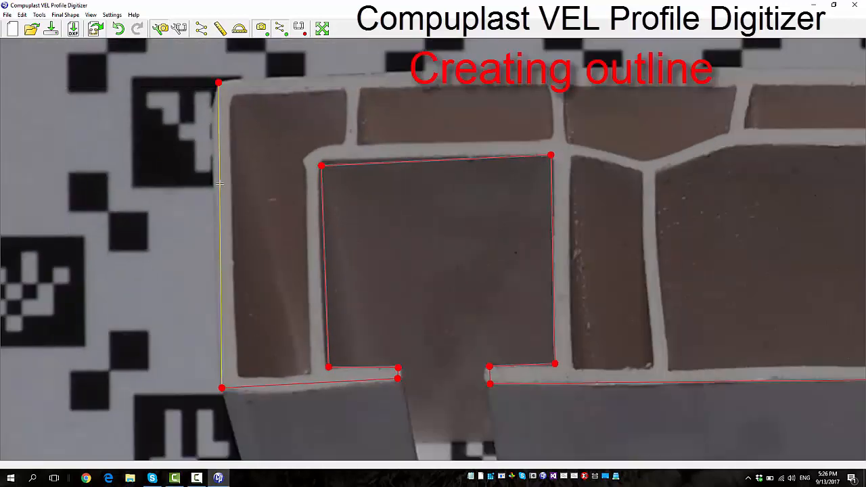
{"action": "left_click_drag", "start_coordinate": [217, 184], "coordinate": [214, 188]}
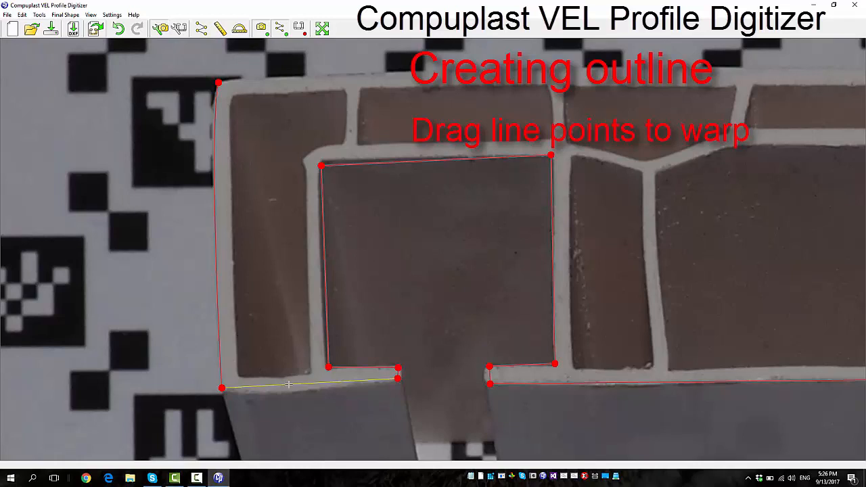
Curve the outline's lower edge on the left flange and adjust its two control points to match the photo
{"action": "left_click_drag", "start_coordinate": [289, 384], "coordinate": [284, 444]}
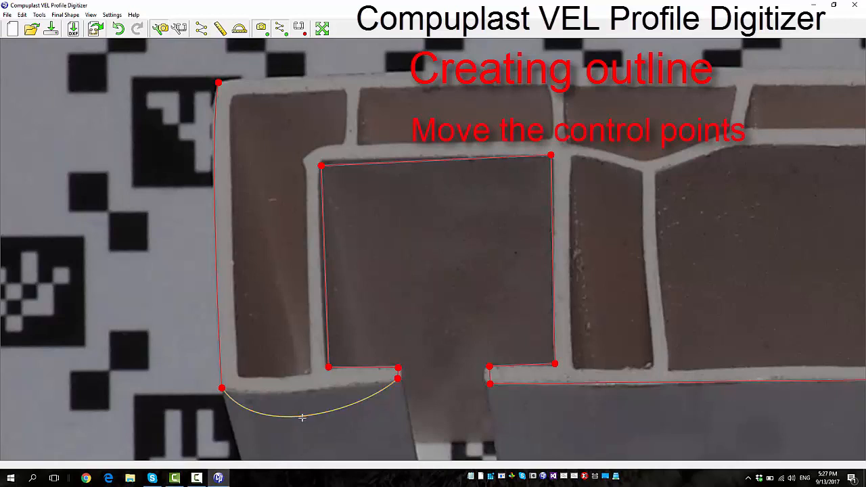
{"action": "left_click", "coordinate": [302, 418]}
{"action": "left_click_drag", "start_coordinate": [263, 439], "coordinate": [279, 403]}
{"action": "left_click_drag", "start_coordinate": [364, 409], "coordinate": [349, 388]}
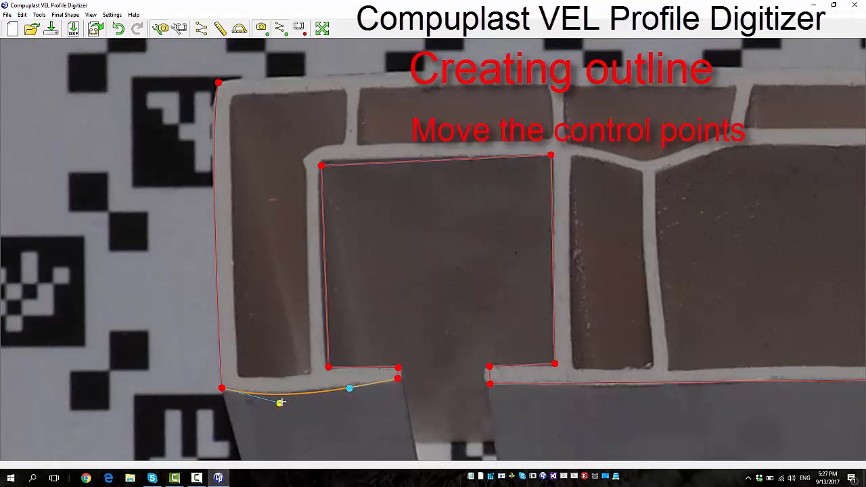
{"action": "left_click_drag", "start_coordinate": [279, 401], "coordinate": [281, 400]}
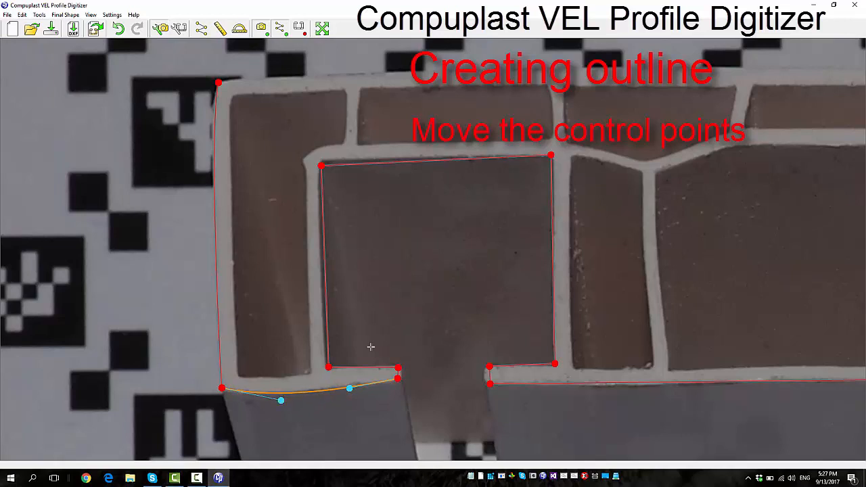
Bow the outline along the open chamber's left wall outward and raise its upper-left corner point to the chamber's corner
{"action": "left_click", "coordinate": [330, 290]}
{"action": "left_click_drag", "start_coordinate": [330, 290], "coordinate": [321, 291]}
{"action": "left_click", "coordinate": [345, 127]}
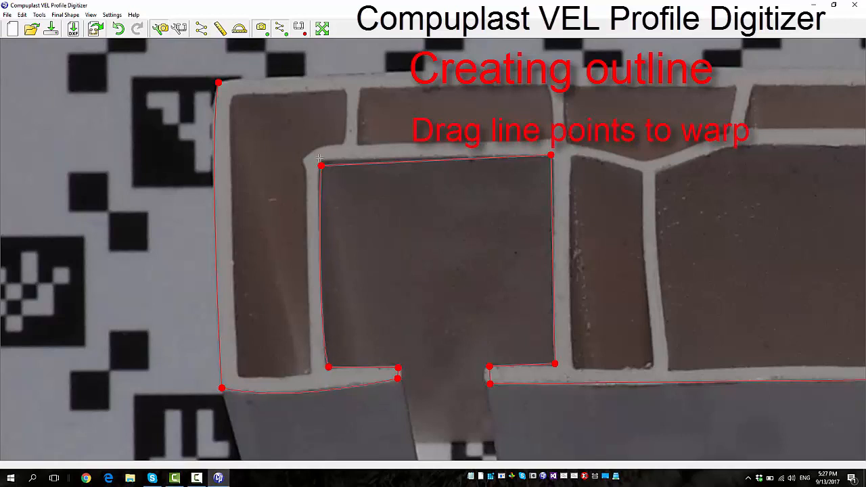
{"action": "left_click_drag", "start_coordinate": [320, 165], "coordinate": [320, 161]}
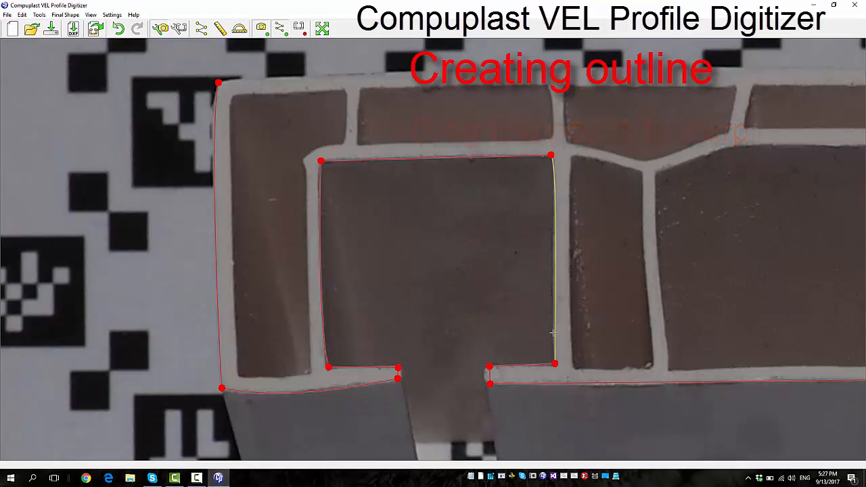
Add a node partway along the outline's line on the open chamber's right wall
{"action": "scroll", "coordinate": [574, 339], "scroll_direction": "up", "scroll_amount": 3}
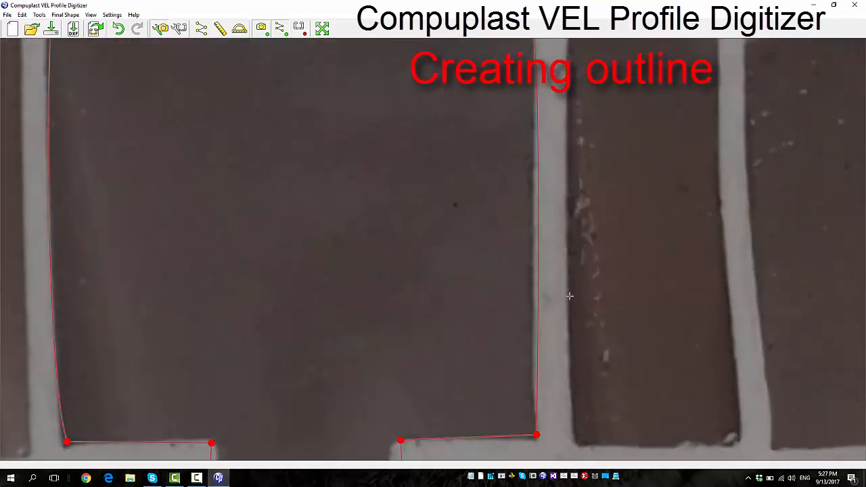
{"action": "scroll", "coordinate": [544, 307], "scroll_direction": "down", "scroll_amount": 3}
{"action": "scroll", "coordinate": [543, 304], "scroll_direction": "up", "scroll_amount": 2}
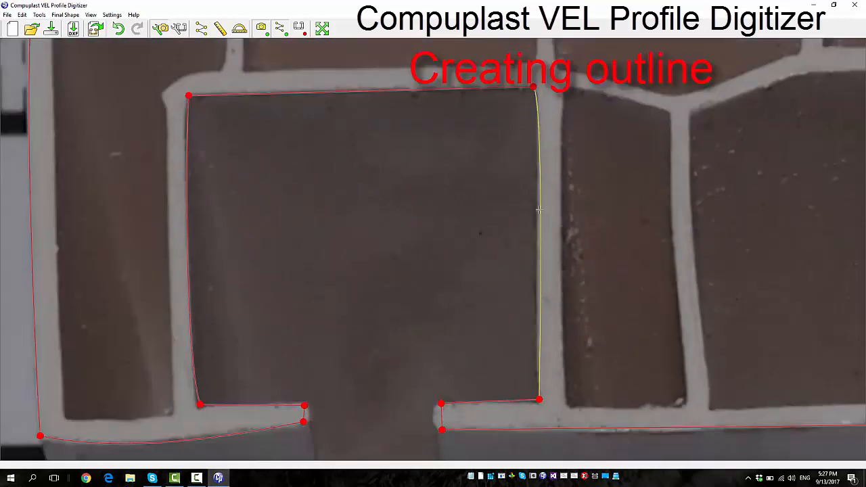
{"action": "double_click", "coordinate": [541, 282]}
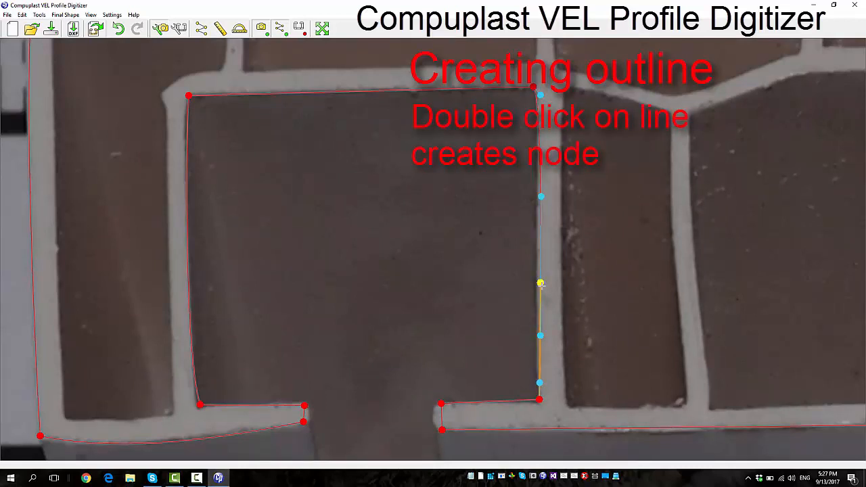
Move the new node on the open chamber's right wall and the wall's lower corner point onto the profile's edge
{"action": "left_click_drag", "start_coordinate": [540, 283], "coordinate": [536, 291]}
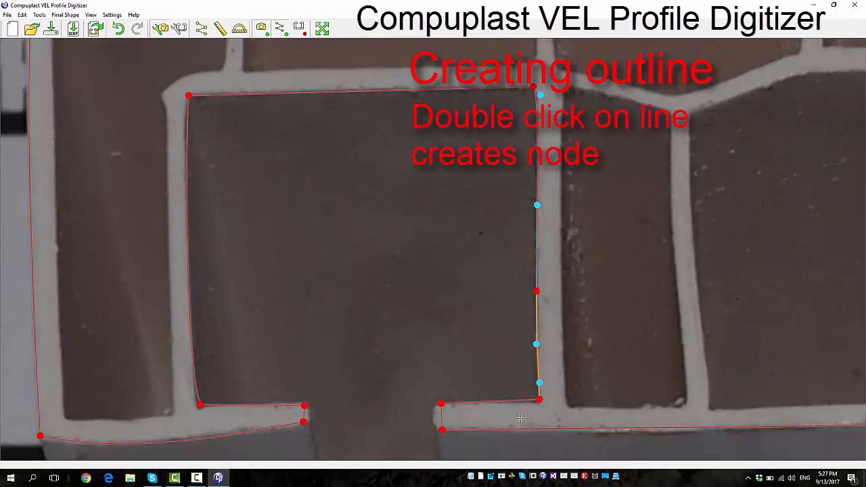
{"action": "scroll", "coordinate": [520, 419], "scroll_direction": "up", "scroll_amount": 1}
{"action": "left_click_drag", "start_coordinate": [547, 391], "coordinate": [548, 396]}
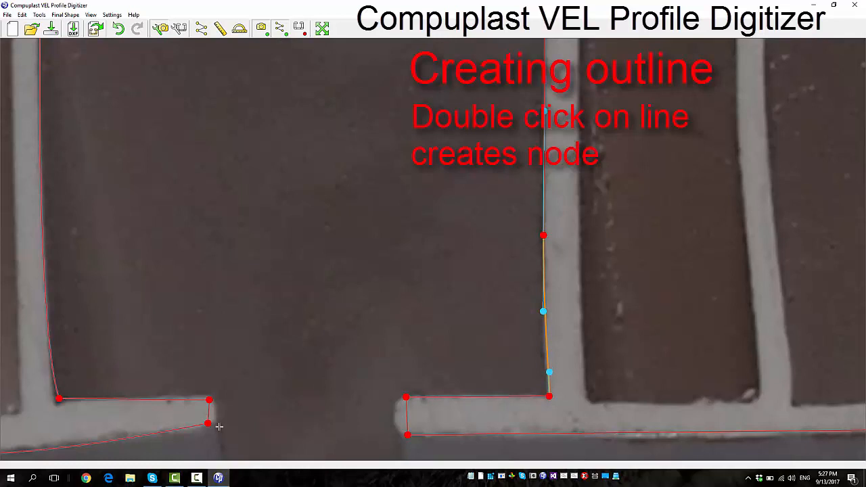
Align the left flange's end points with the photo and bow the outline at both flange tips outward into rounded ends
{"action": "left_click_drag", "start_coordinate": [210, 400], "coordinate": [214, 424]}
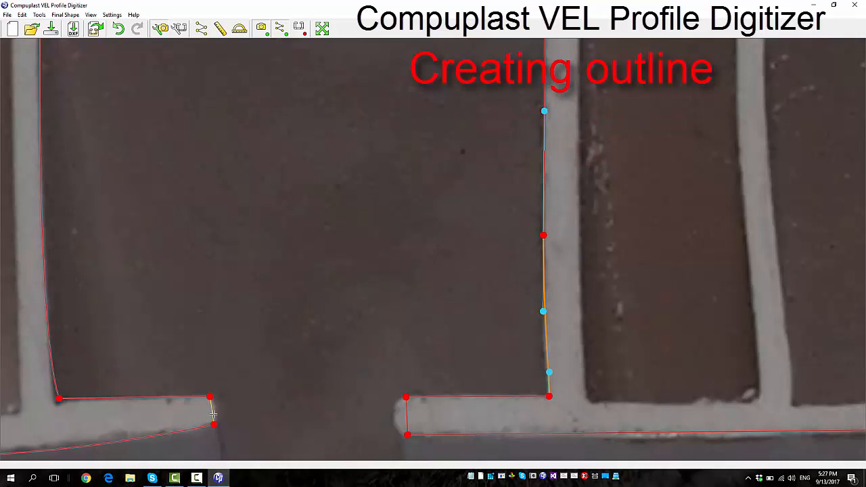
{"action": "left_click", "coordinate": [214, 410]}
{"action": "left_click", "coordinate": [350, 424]}
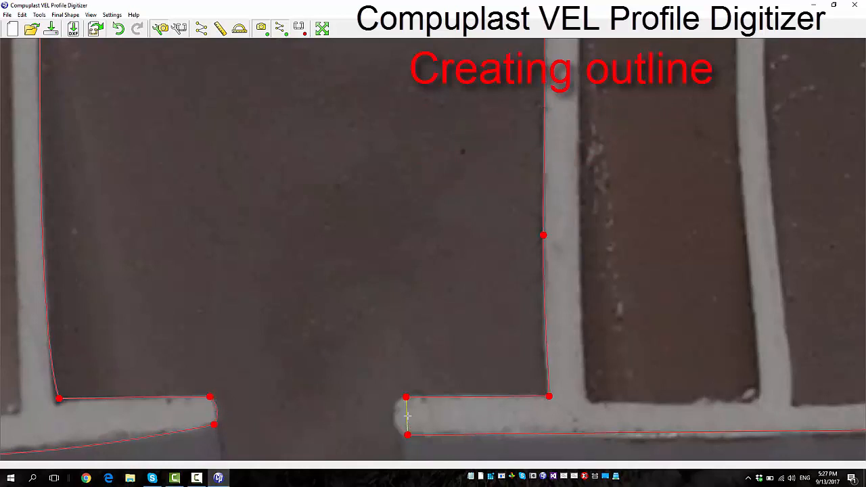
{"action": "left_click_drag", "start_coordinate": [407, 416], "coordinate": [396, 416]}
{"action": "left_click", "coordinate": [399, 449]}
Examine the traced outline around the flanges and chambers and across the whole profile
{"action": "scroll", "coordinate": [359, 369], "scroll_direction": "down", "scroll_amount": 5}
{"action": "scroll", "coordinate": [233, 391], "scroll_direction": "up", "scroll_amount": 6}
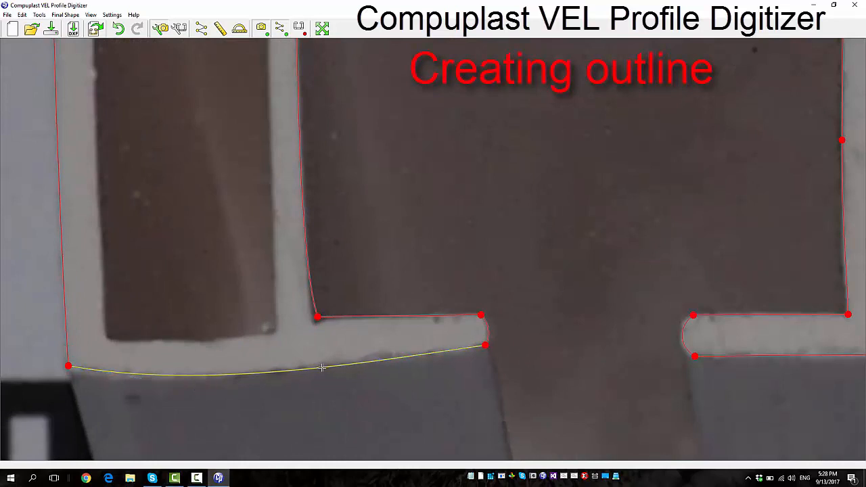
{"action": "scroll", "coordinate": [342, 341], "scroll_direction": "down", "scroll_amount": 3}
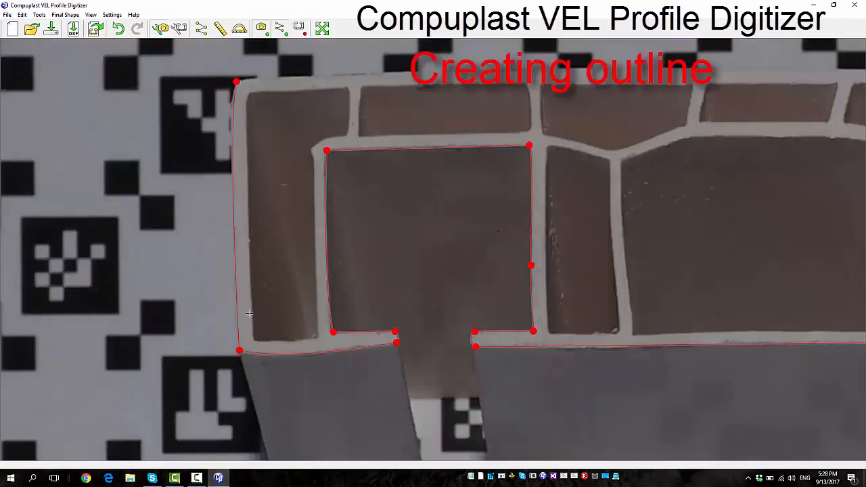
{"action": "scroll", "coordinate": [248, 313], "scroll_direction": "down", "scroll_amount": 2}
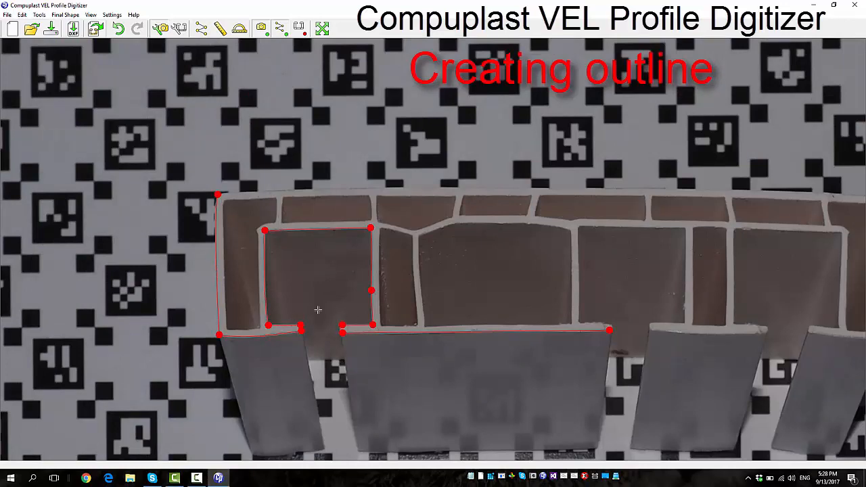
{"action": "scroll", "coordinate": [137, 273], "scroll_direction": "down", "scroll_amount": 2}
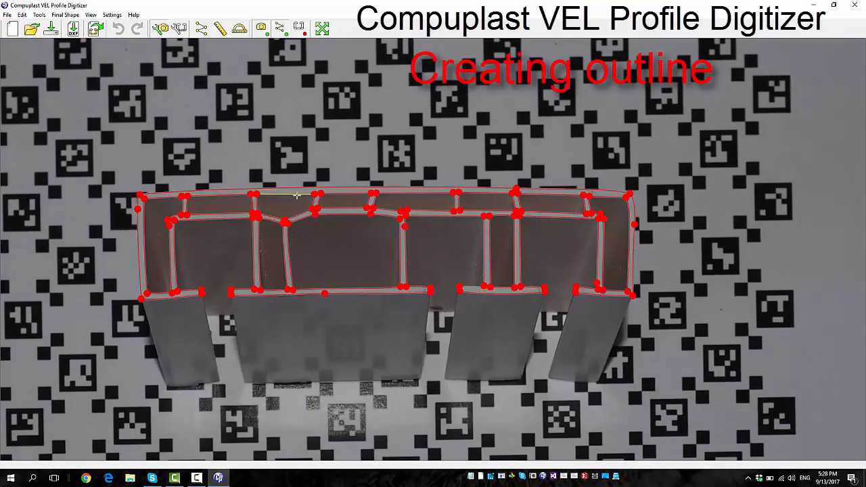
{"action": "scroll", "coordinate": [377, 238], "scroll_direction": "up", "scroll_amount": 1}
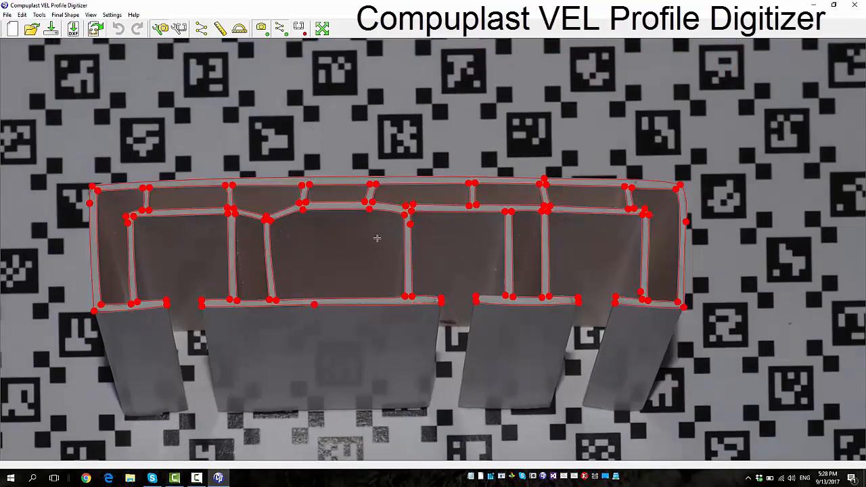
{"action": "scroll", "coordinate": [376, 238], "scroll_direction": "up", "scroll_amount": 1}
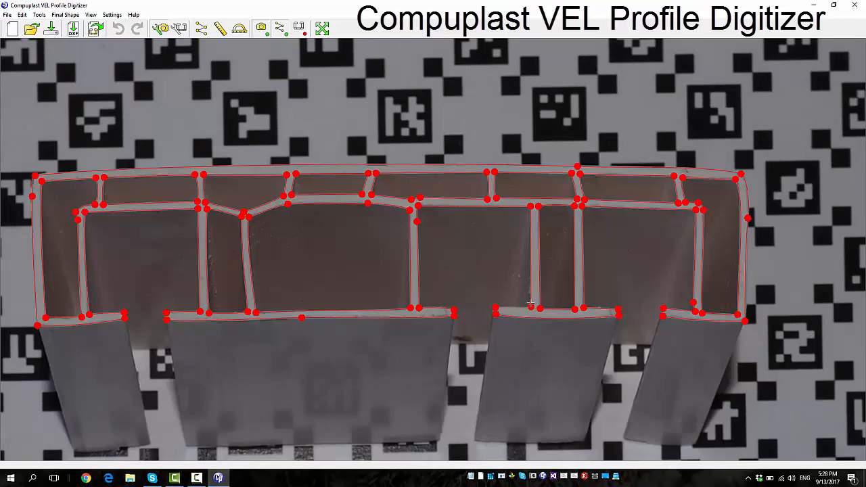
{"action": "scroll", "coordinate": [566, 276], "scroll_direction": "down", "scroll_amount": 2}
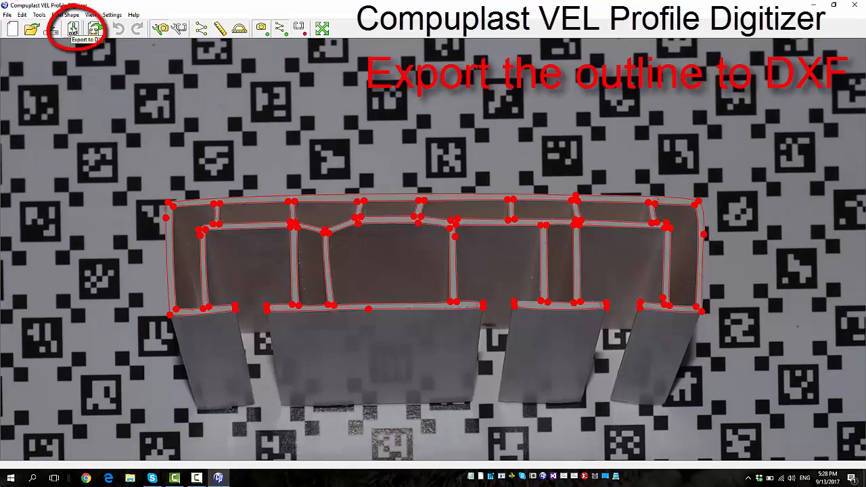
Export the outline to DXF, saving over the existing ExportedDXF Example4.dxf in the ProfileDigitizer folder
{"action": "left_click", "coordinate": [73, 30]}
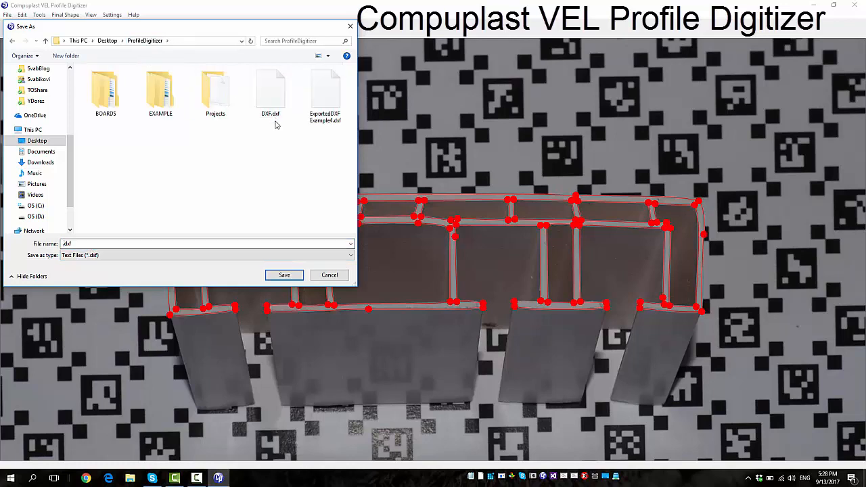
{"action": "double_click", "coordinate": [330, 91]}
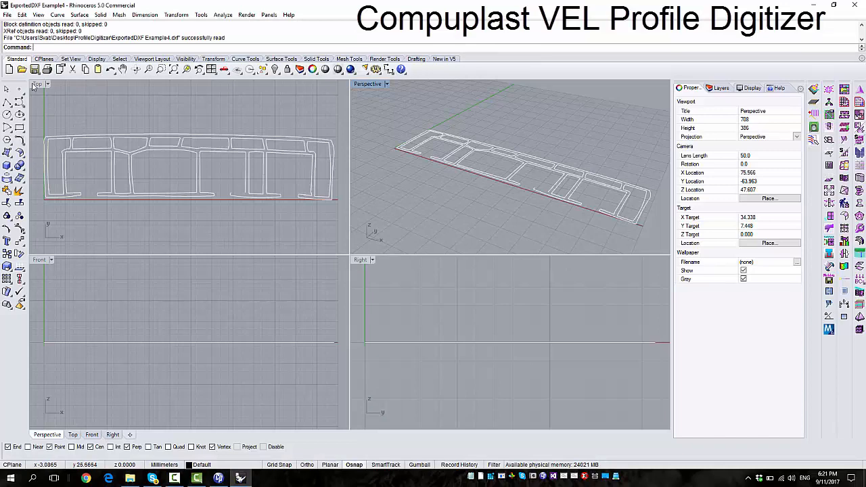
Open the exported ExportedDXF Example4.dxf in Rhinoceros and inspect the outline in the Top view
{"action": "double_click", "coordinate": [33, 87]}
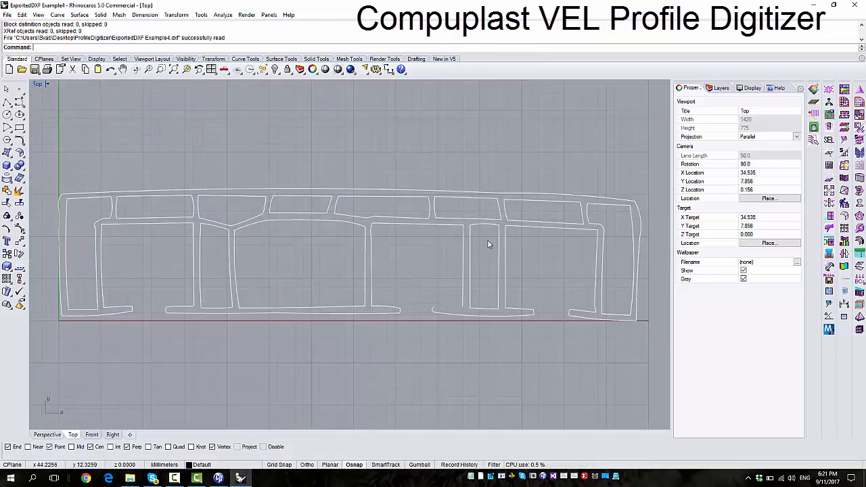
{"action": "scroll", "coordinate": [376, 238], "scroll_direction": "down", "scroll_amount": 1}
{"action": "scroll", "coordinate": [300, 246], "scroll_direction": "up", "scroll_amount": 1}
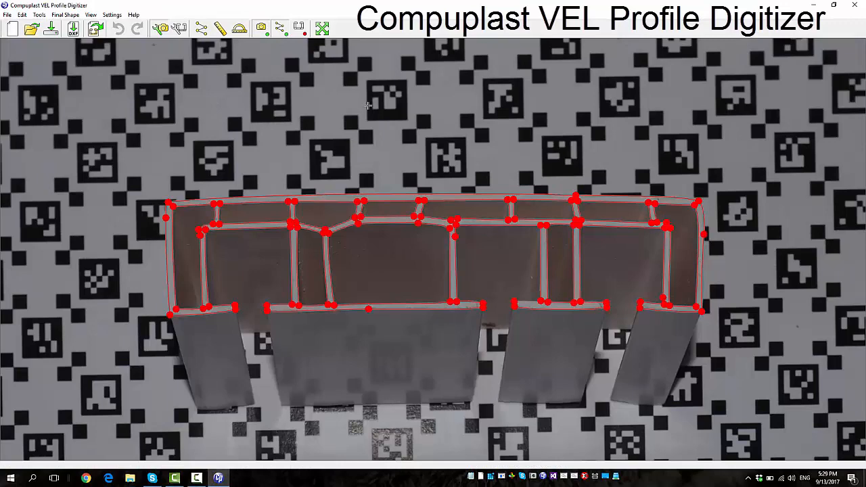
View the required final shape over the photo, and switch the display to the traced outline alone for comparison
{"action": "scroll", "coordinate": [383, 116], "scroll_direction": "down", "scroll_amount": 3}
{"action": "scroll", "coordinate": [383, 121], "scroll_direction": "up", "scroll_amount": 1}
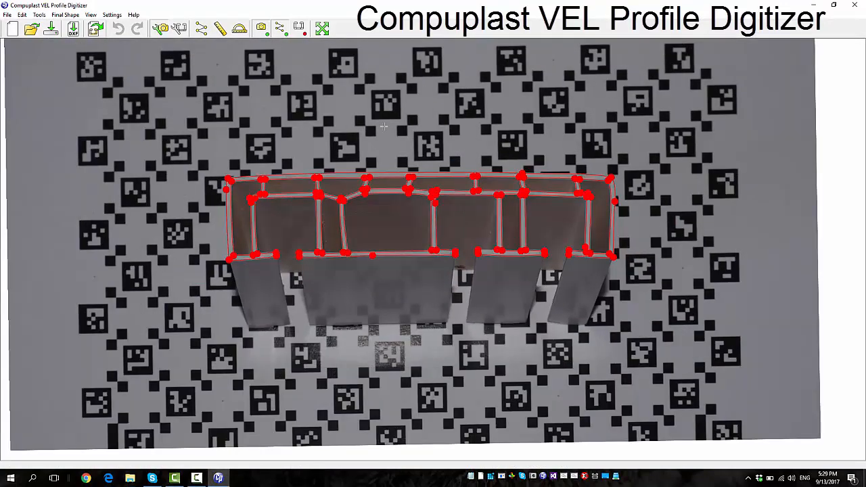
{"action": "scroll", "coordinate": [343, 227], "scroll_direction": "down", "scroll_amount": 2}
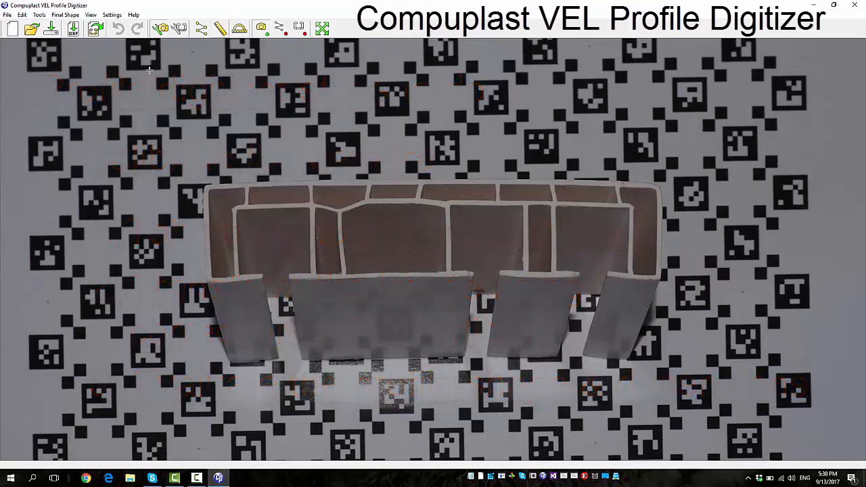
{"action": "left_click", "coordinate": [95, 29]}
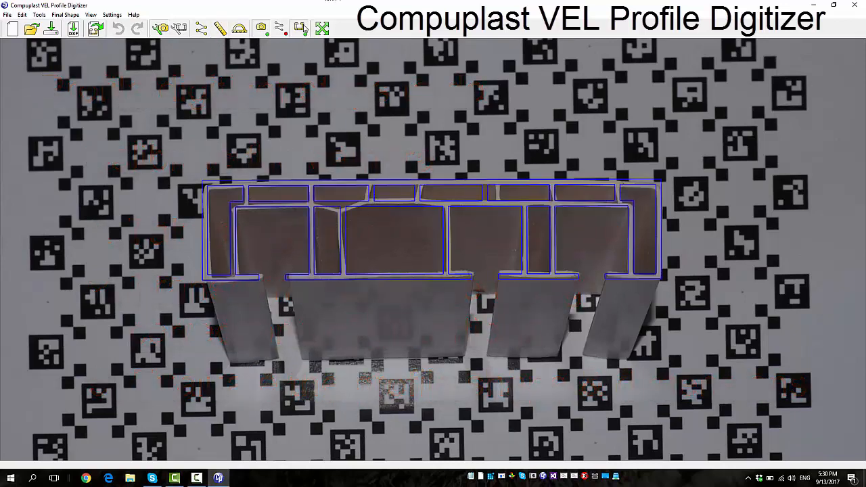
{"action": "left_click", "coordinate": [303, 27]}
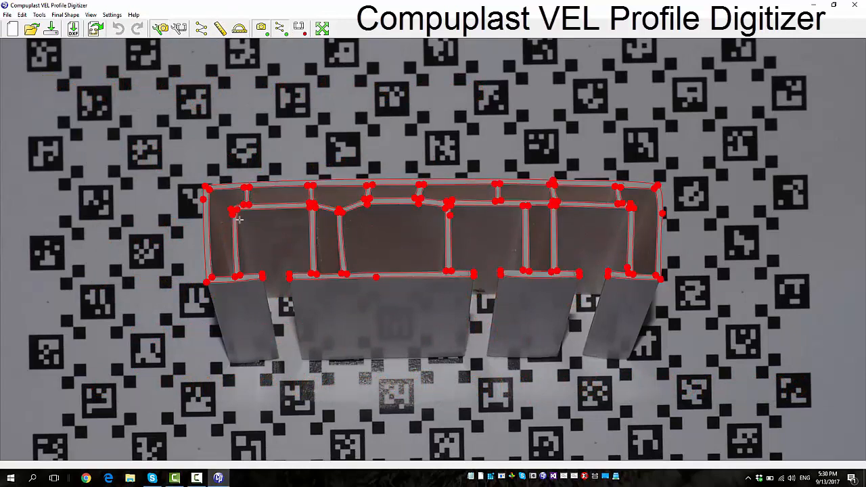